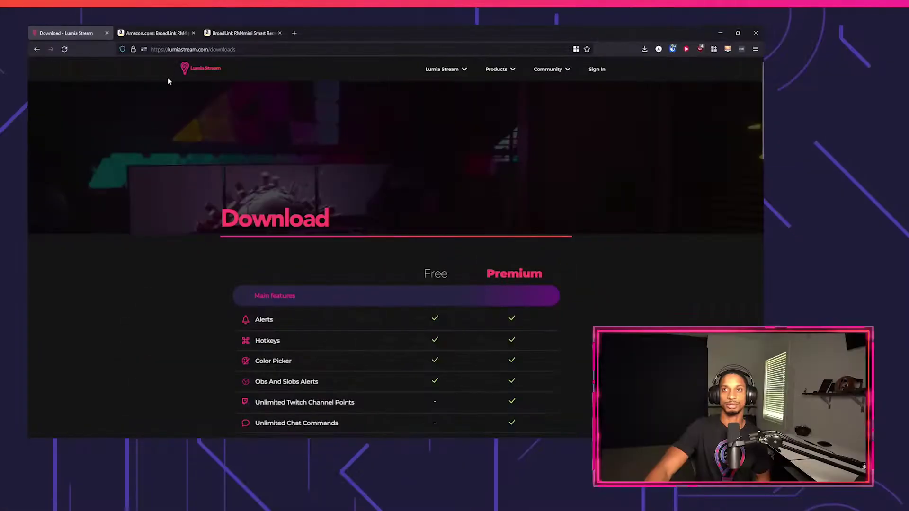
Step: Compare the BroadLink RM4 pro and RM4 mini product listings
left_click(174, 33)
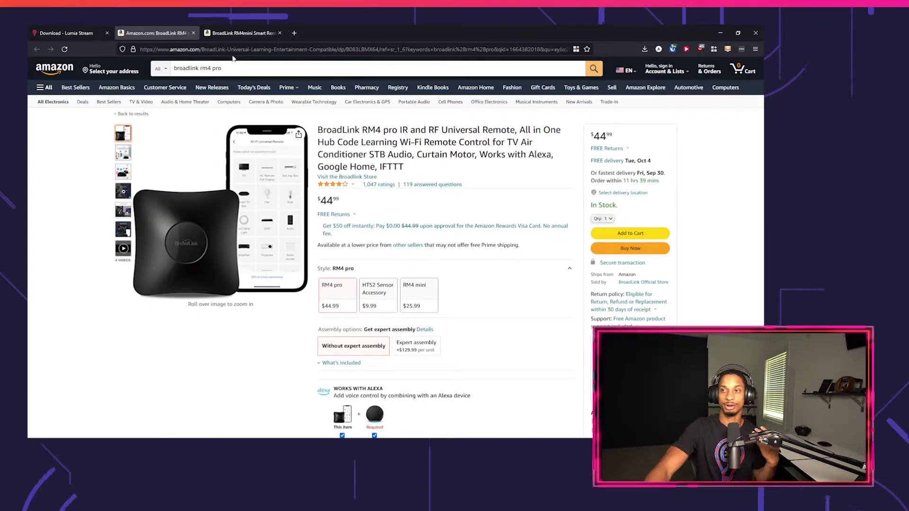
left_click(241, 33)
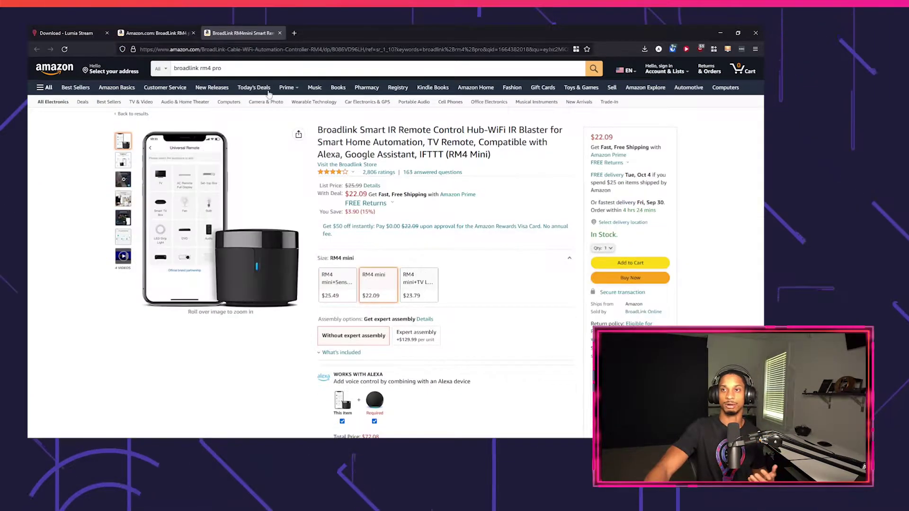
left_click(157, 33)
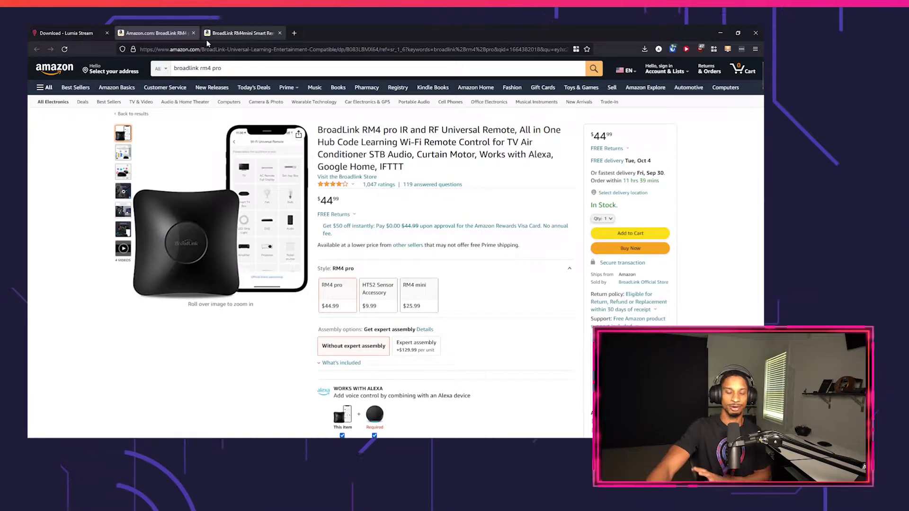
left_click(242, 33)
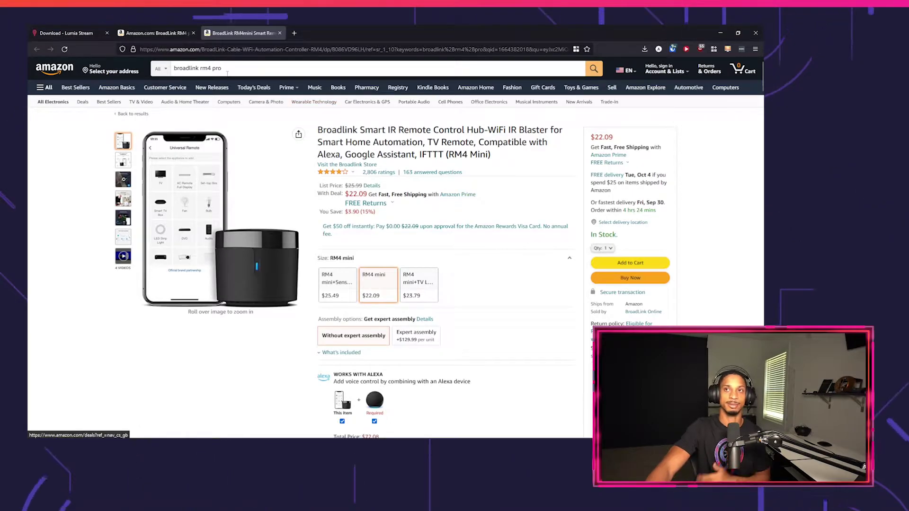
left_click(178, 37)
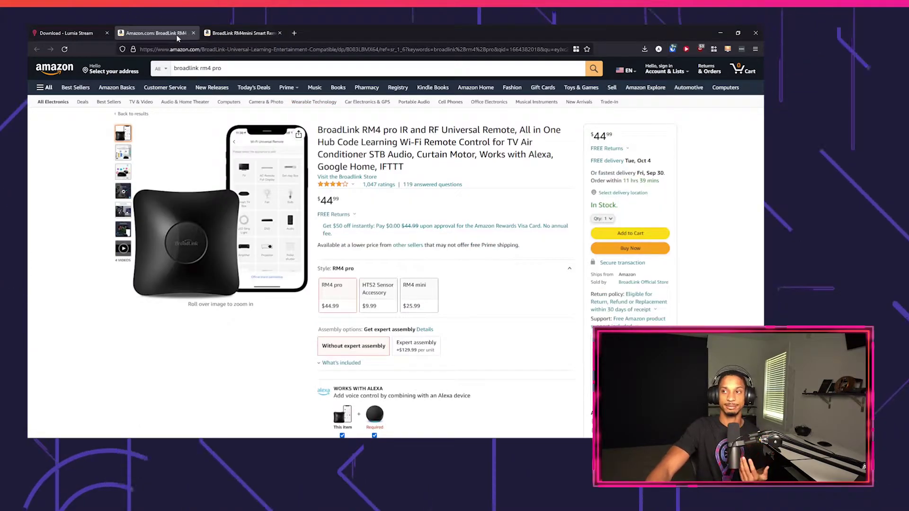
scroll(303, 237, "down", 5)
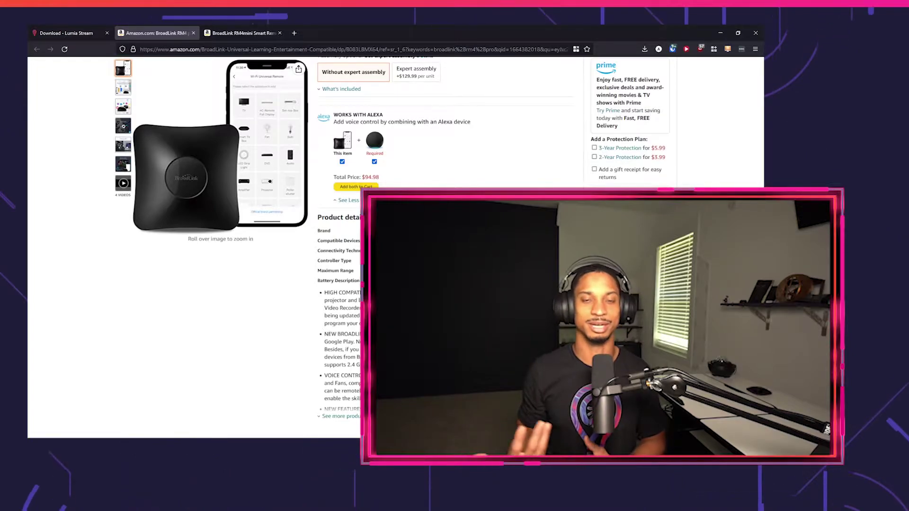
scroll(312, 246, "up", 5)
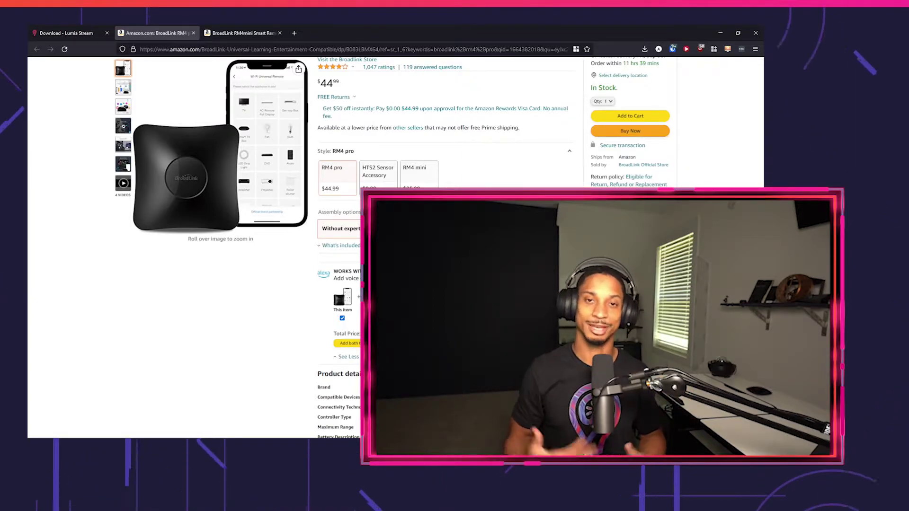
scroll(383, 160, "up", 3)
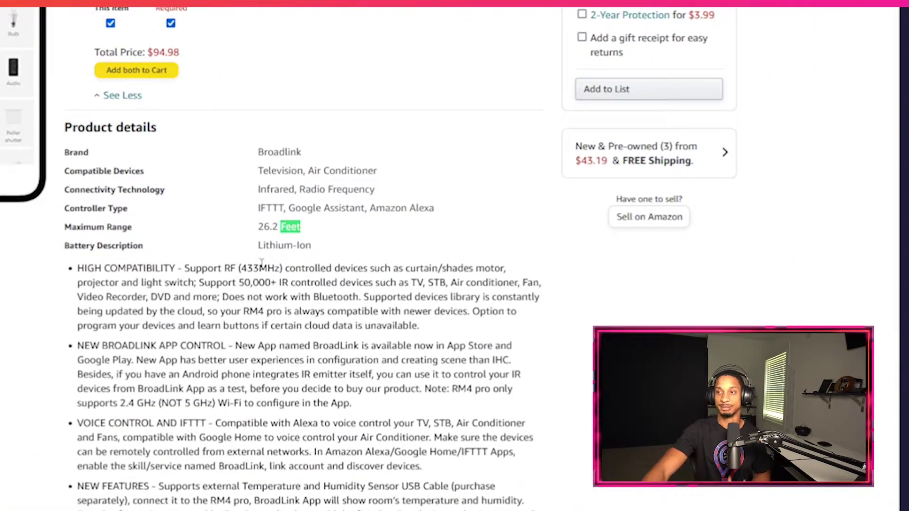
scroll(273, 242, "down", 3)
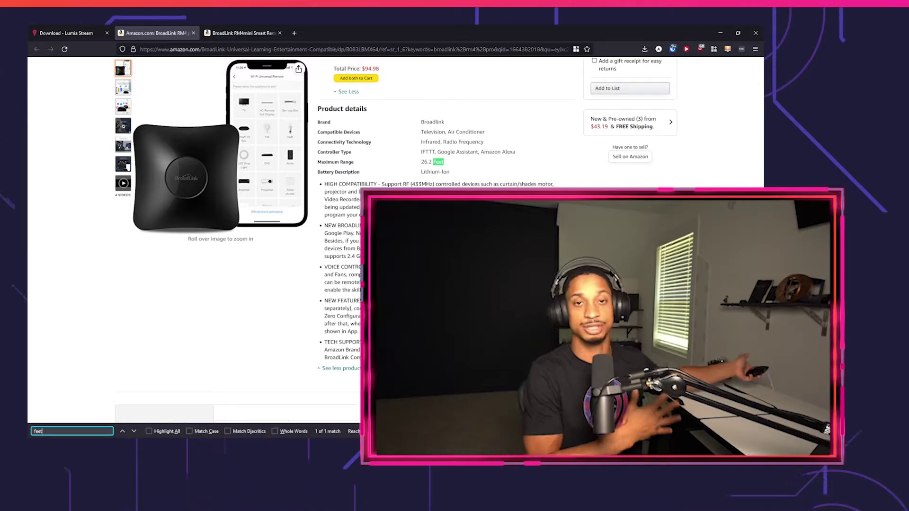
Step: Return to the Lumia Stream download page and scroll through the Free versus Premium feature table
left_click(88, 33)
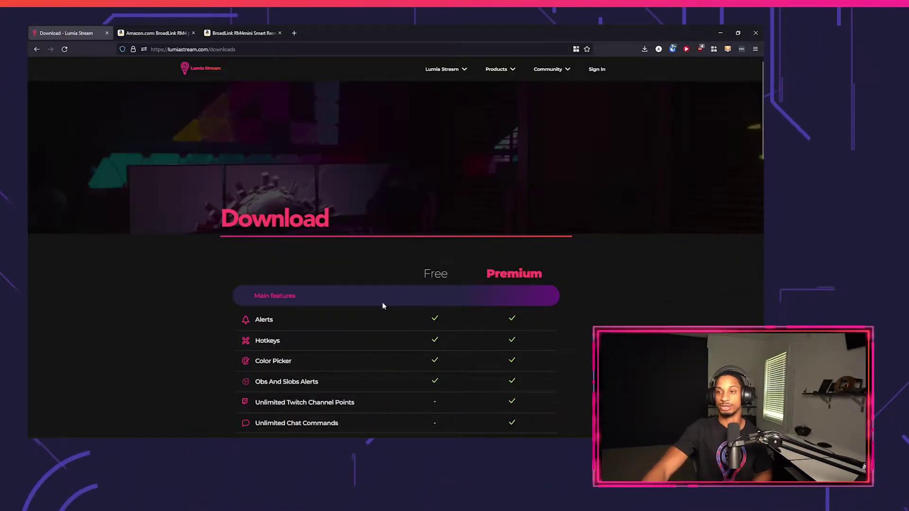
scroll(437, 253, "down", 4)
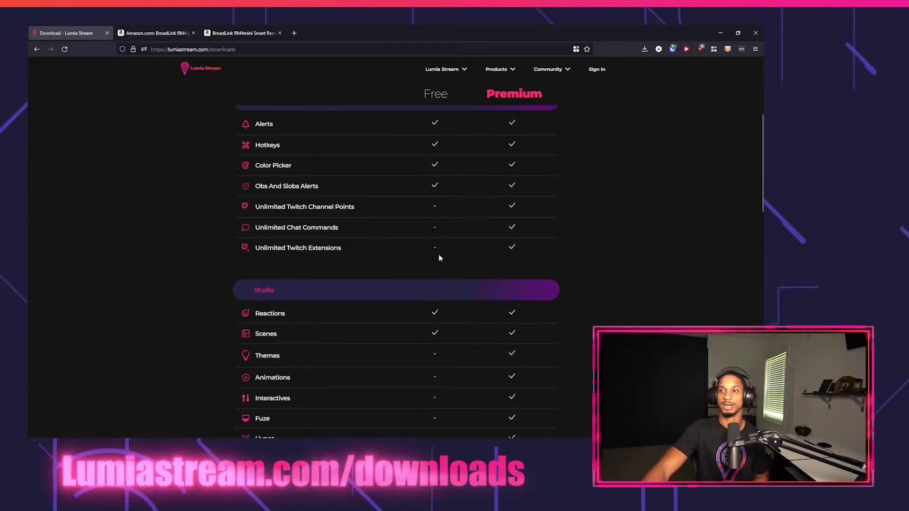
scroll(451, 359, "down", 4)
scroll(484, 387, "down", 10)
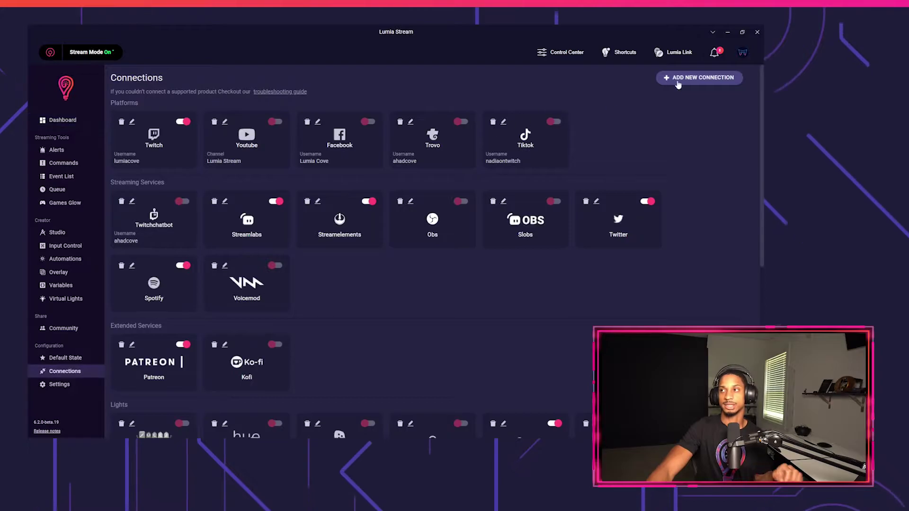
Step: Add a BroadLink connection for the RM4 Pro device, found by searching 'broad', and refresh the app
left_click(690, 76)
type("broad")
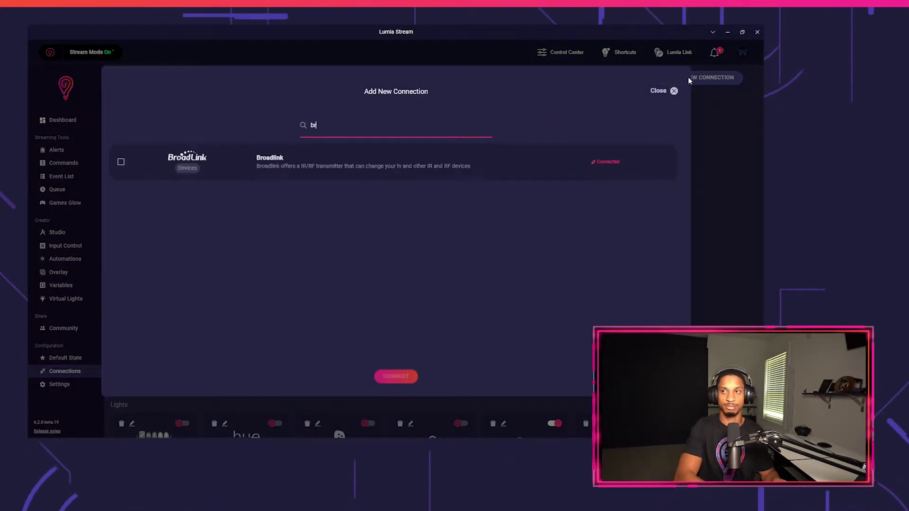
left_click(390, 375)
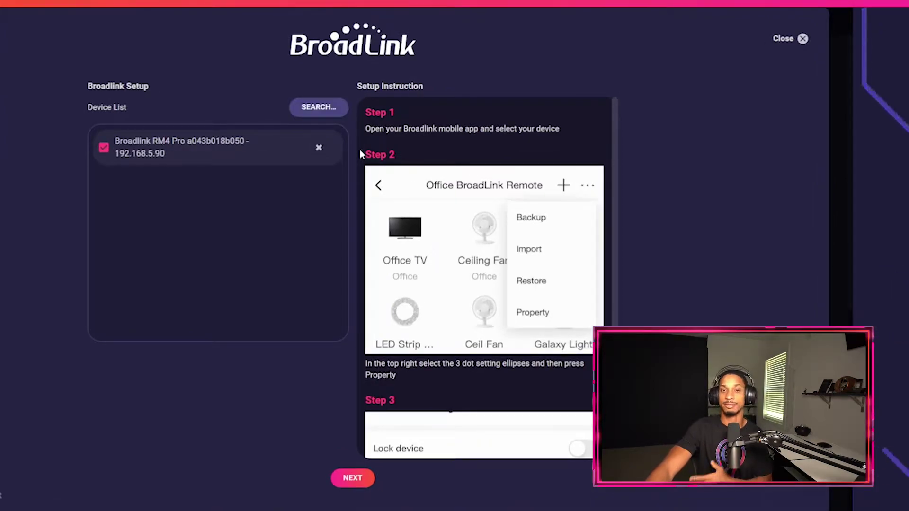
left_click(104, 147)
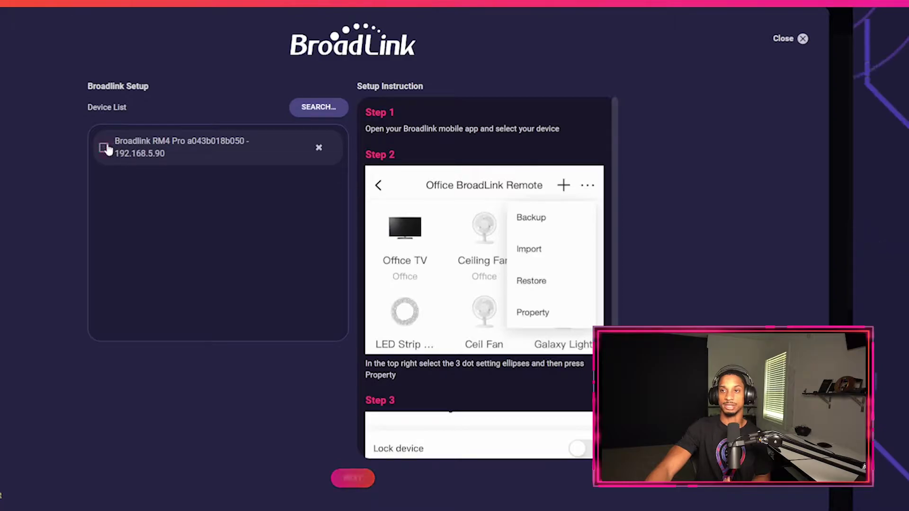
left_click(366, 482)
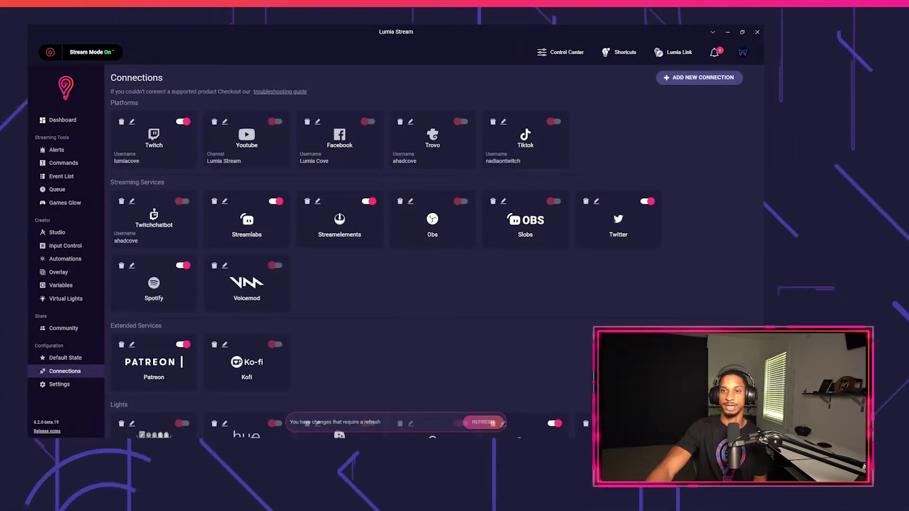
left_click(483, 422)
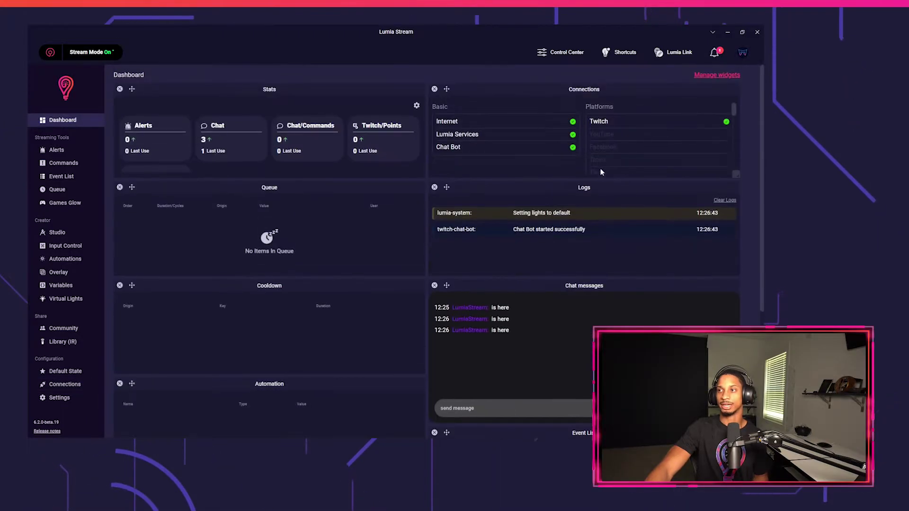
scroll(599, 161, "down", 10)
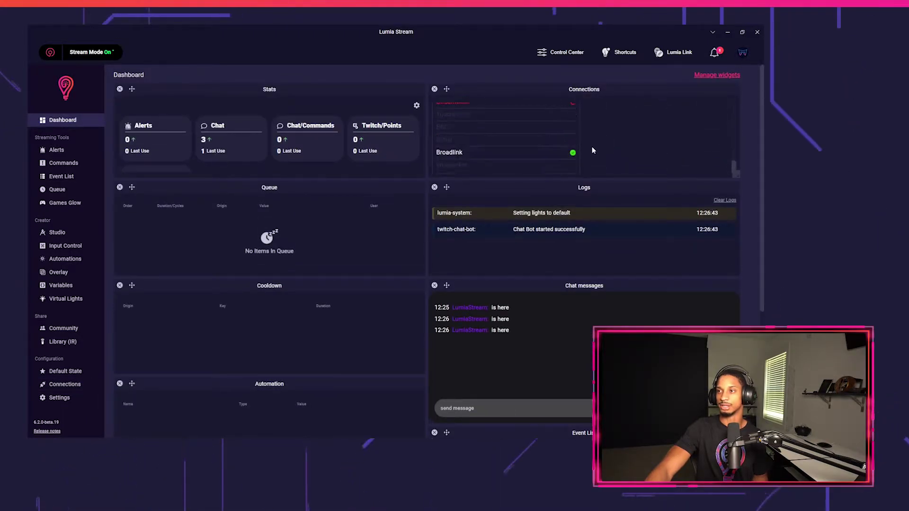
scroll(592, 150, "down", 1)
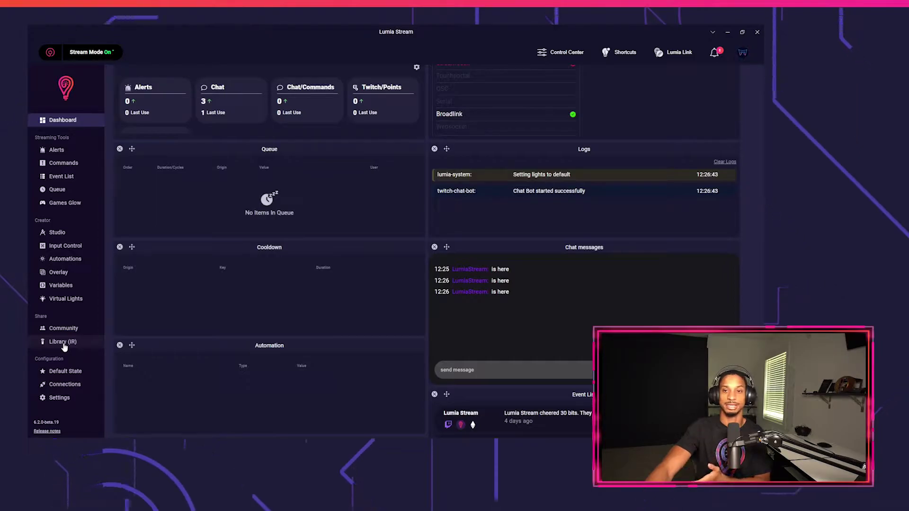
Step: Capture a new IR code from the remote in Library (IR) and begin naming it Tut Power Galaxy
left_click(63, 343)
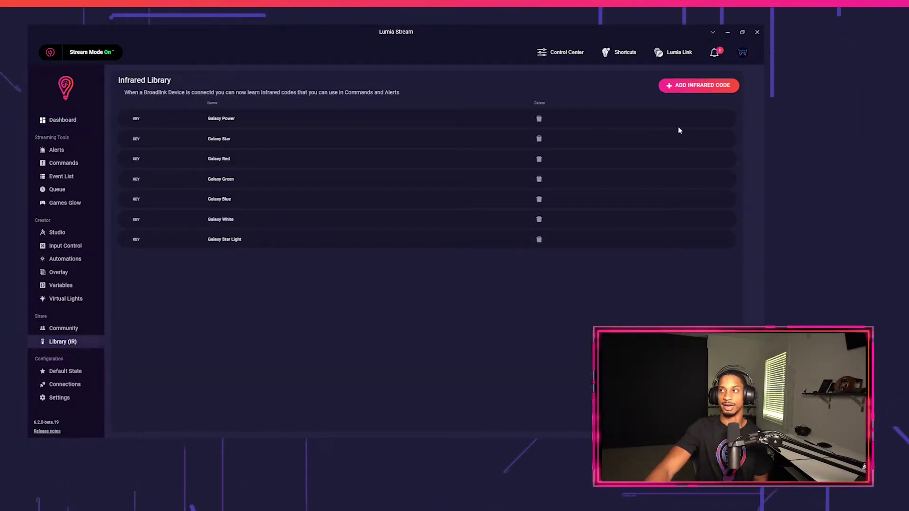
left_click(707, 86)
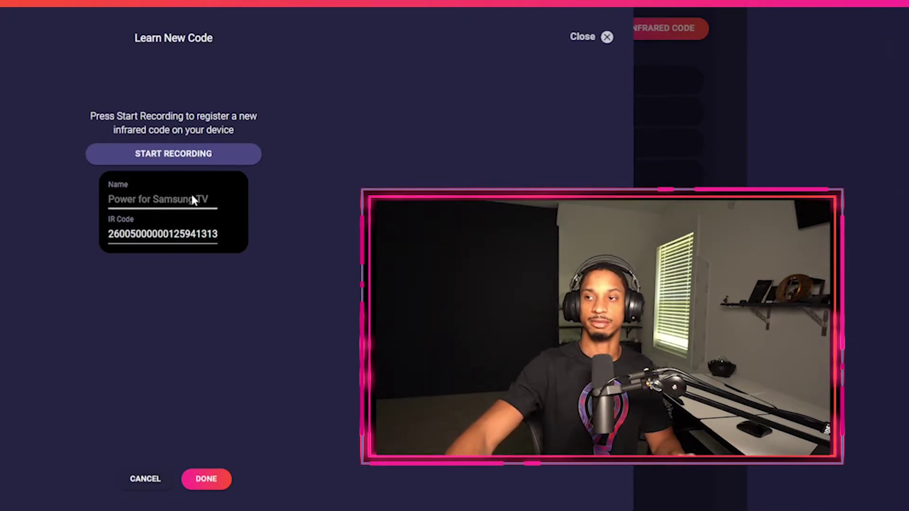
type("Tut P")
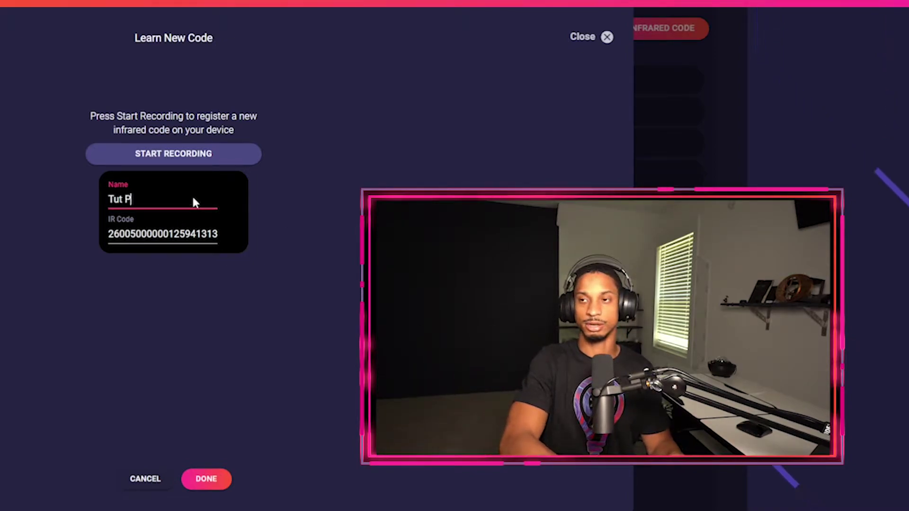
type("ower Galaxy")
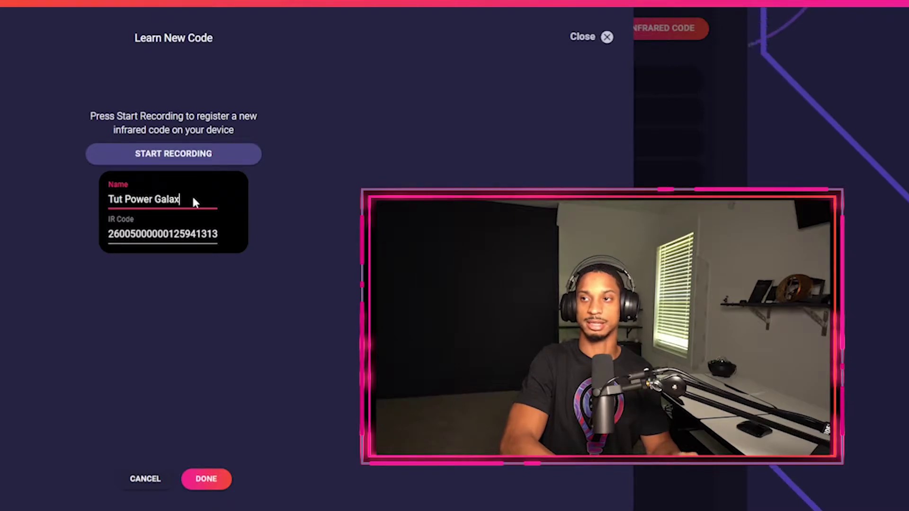
Step: Save Tut Power Galaxy, then learn and save a second code named Tut Red
left_click(202, 481)
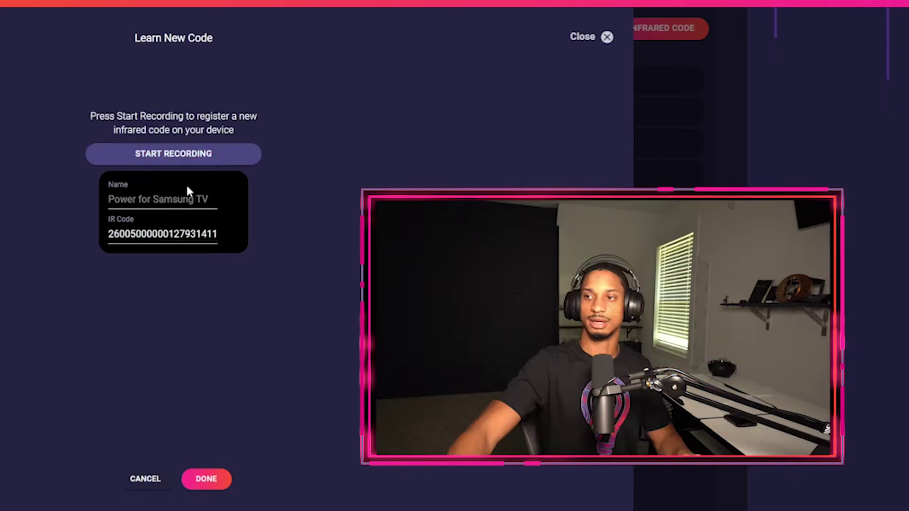
left_click(178, 199)
key("ctrl+a")
type("Red")
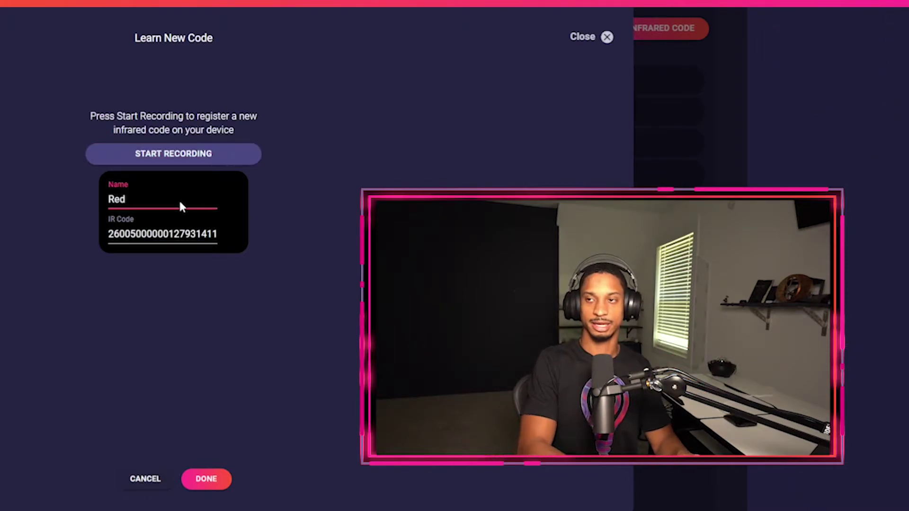
key("Left")
key("Left")
key("Left")
type("Tut")
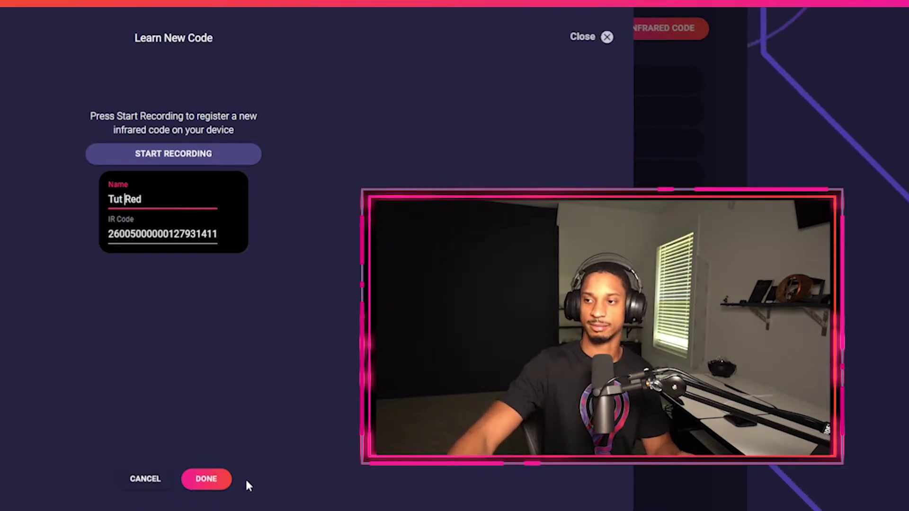
left_click(223, 480)
Step: Learn and save two more IR codes named Tut Green and Tut Blue
left_click(626, 32)
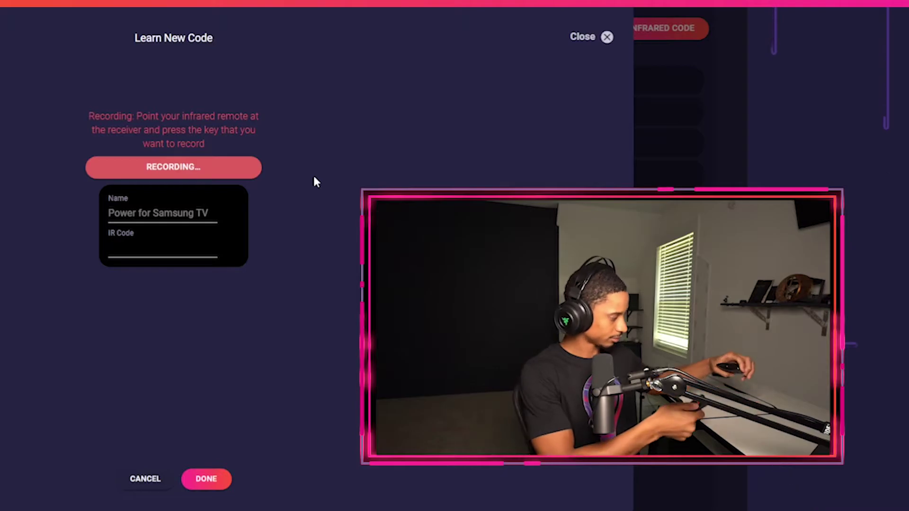
left_click(189, 201)
type("Tut")
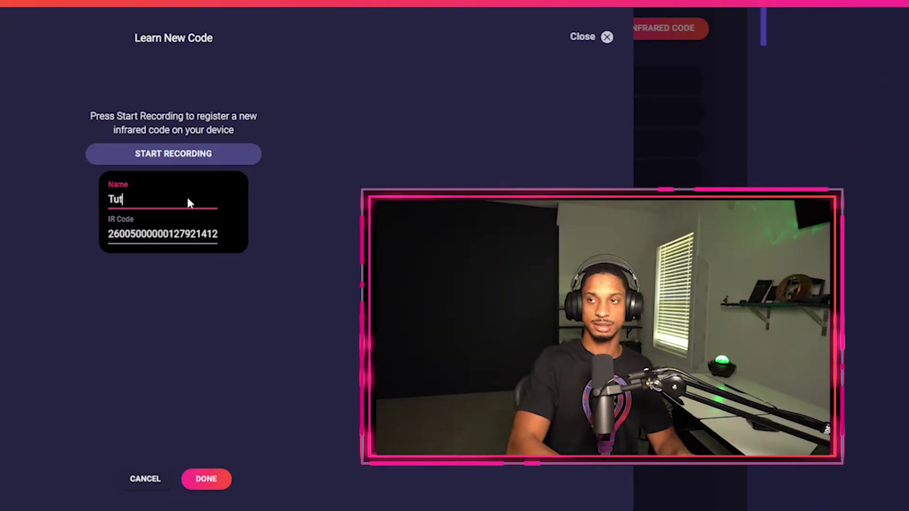
type("Green")
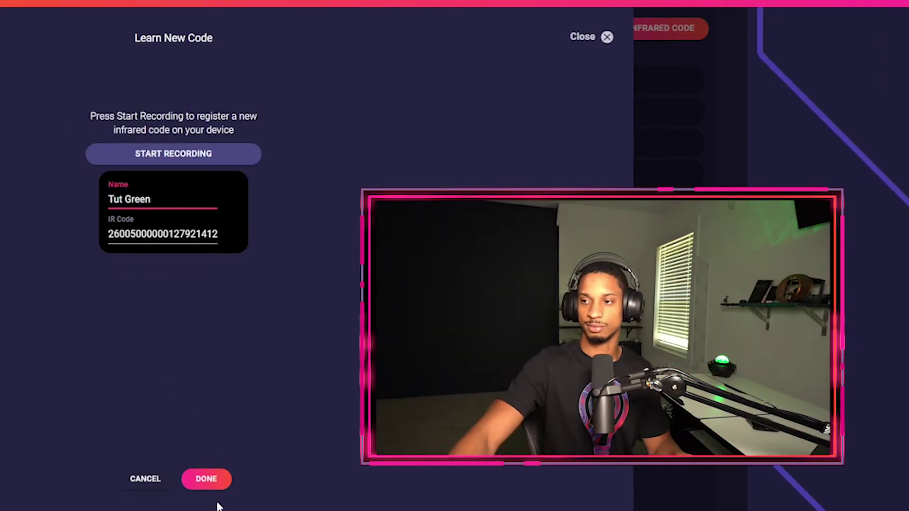
left_click(207, 479)
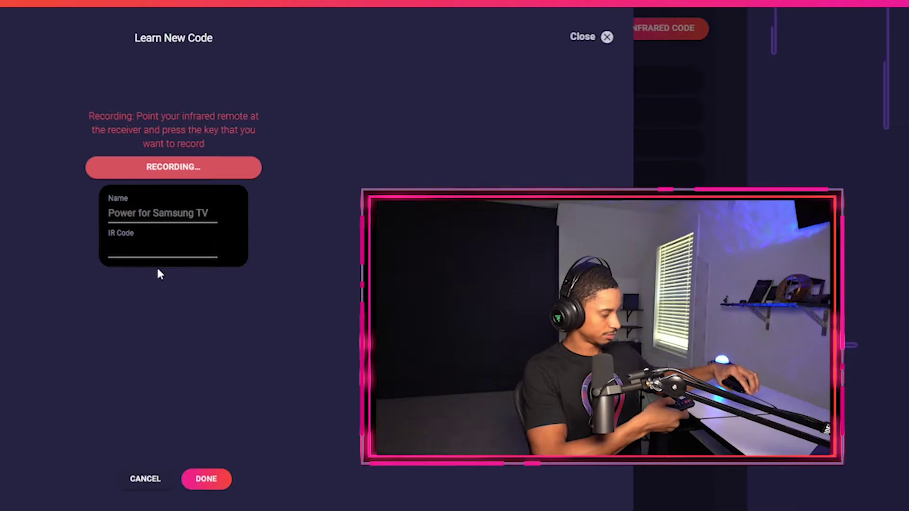
left_click(194, 208)
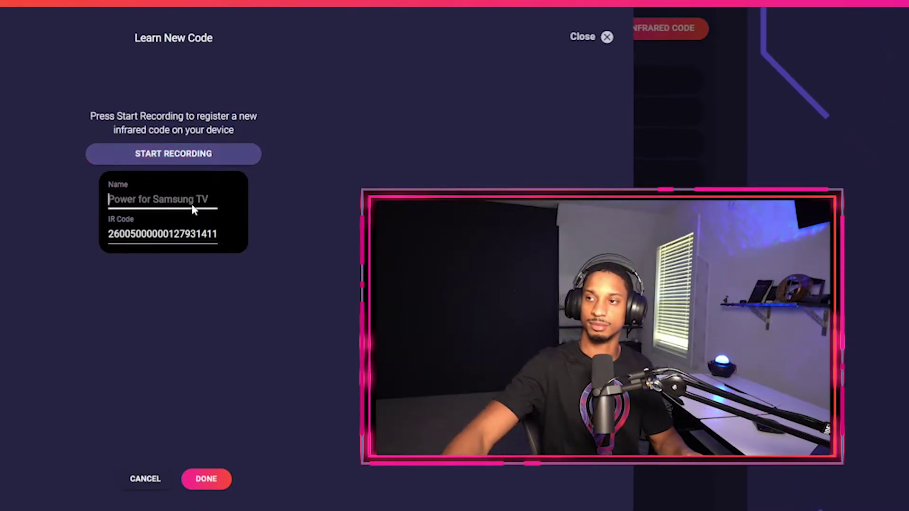
type("Tut Blue")
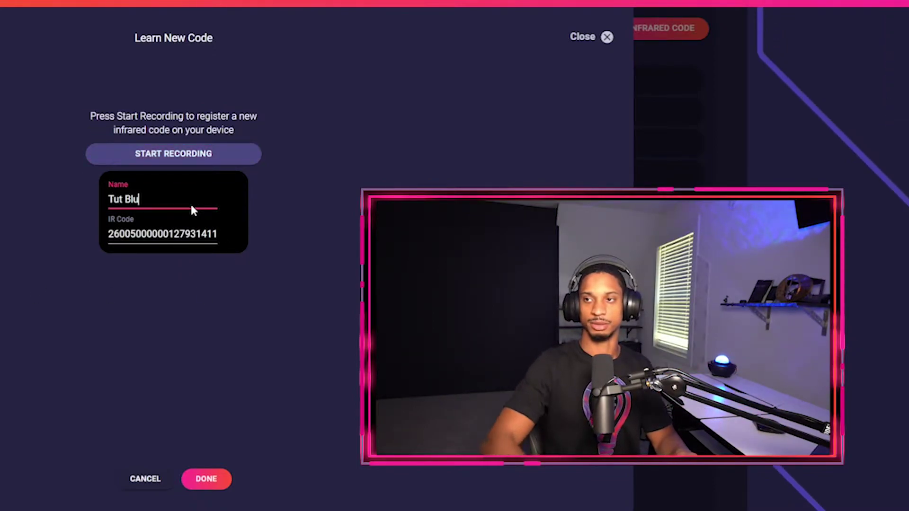
left_click(206, 479)
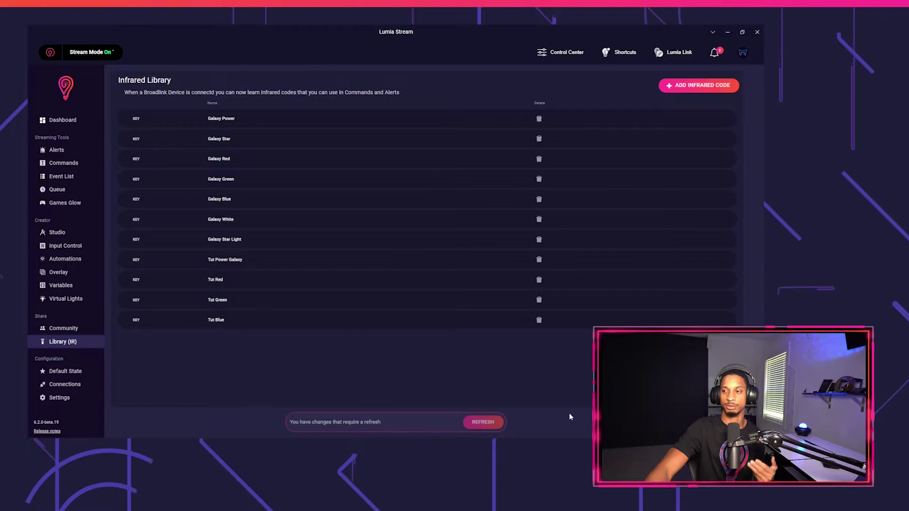
Step: Apply pending changes, add a new chat command, and choose the RM4 Pro as its Broadlink device
left_click(483, 423)
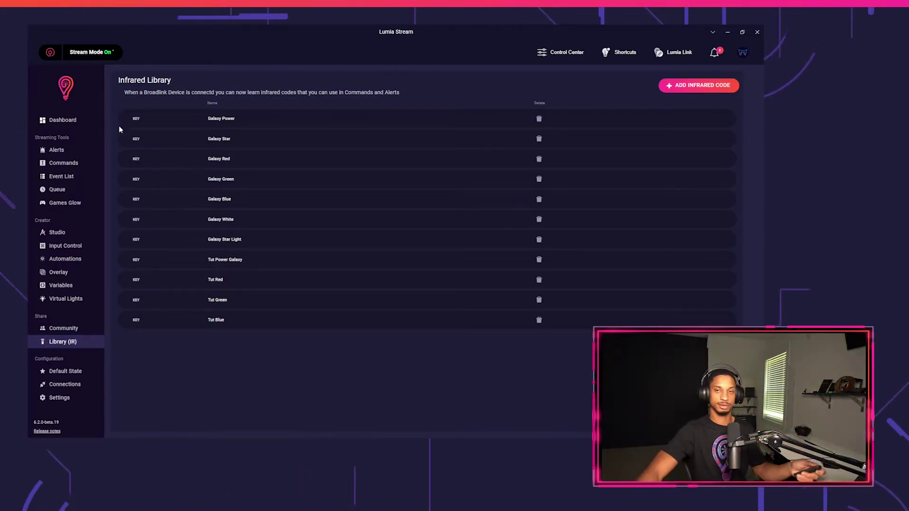
left_click(63, 163)
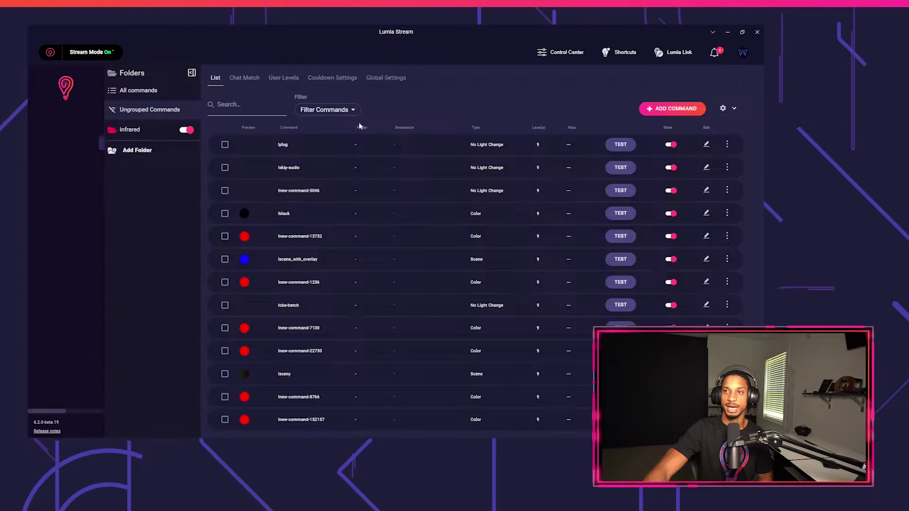
left_click(677, 108)
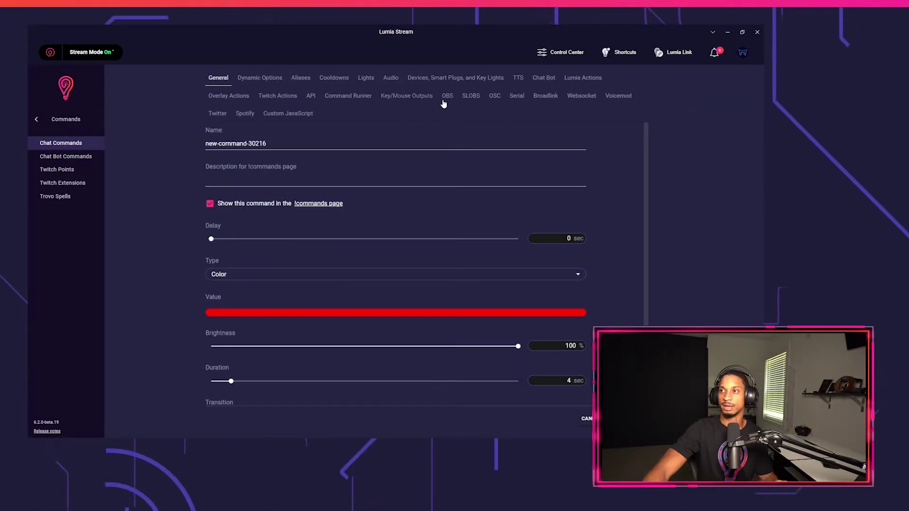
left_click(545, 96)
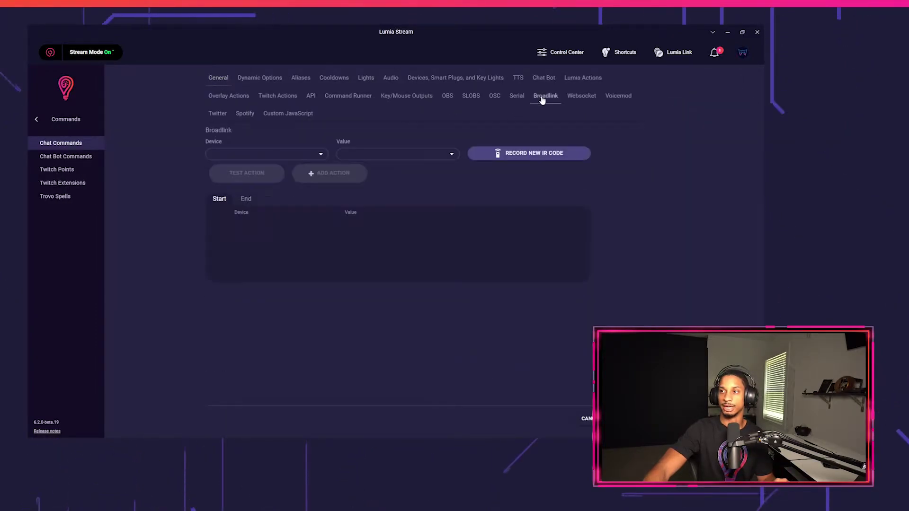
left_click(313, 154)
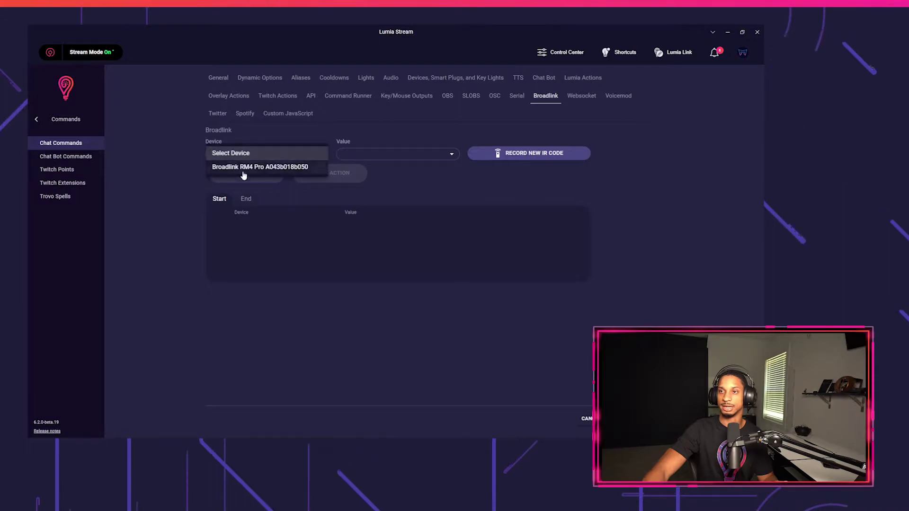
left_click(278, 170)
left_click(364, 153)
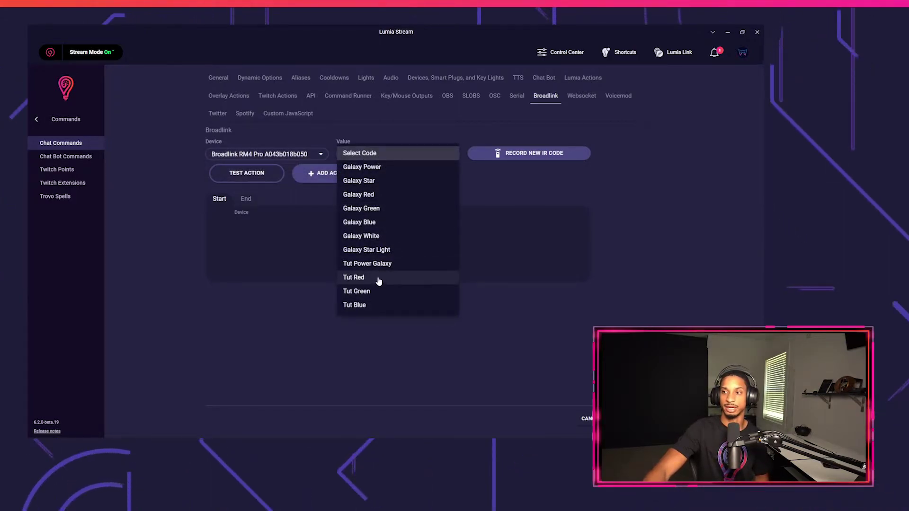
Step: Record and save a new IR code, Tut White
left_click(541, 155)
left_click(523, 153)
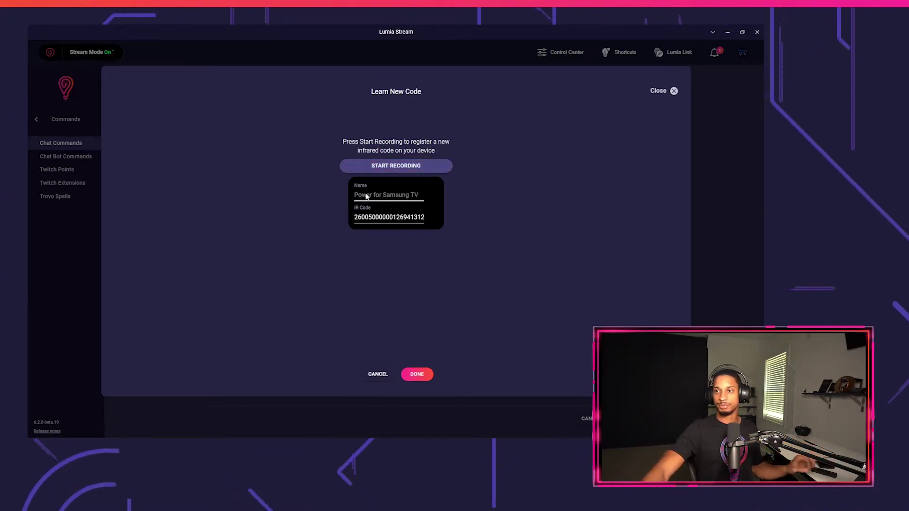
type("Tut White")
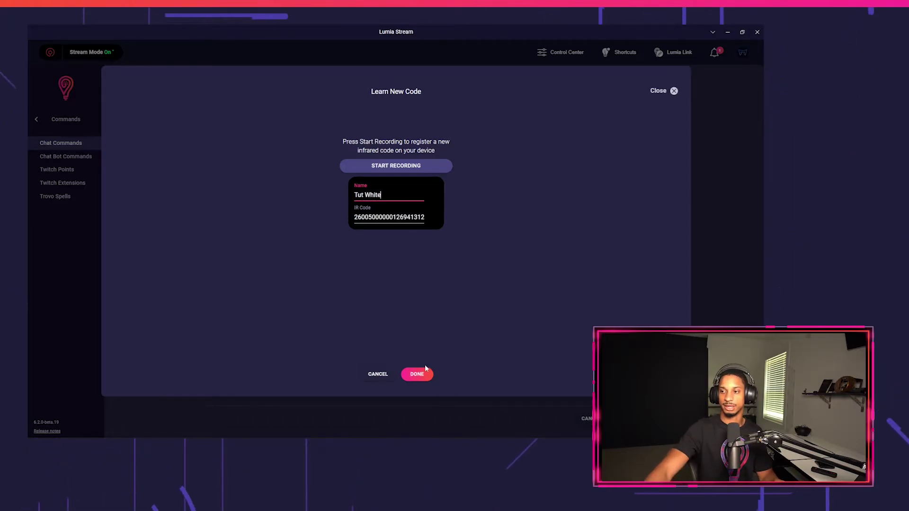
left_click(425, 369)
Step: Test Tut Power Galaxy and add it as the command's start action
left_click(386, 154)
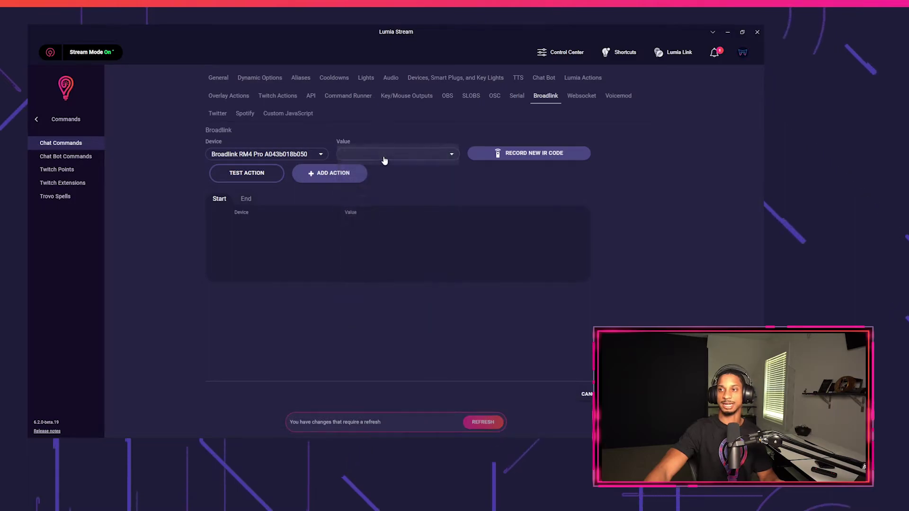
left_click(385, 159)
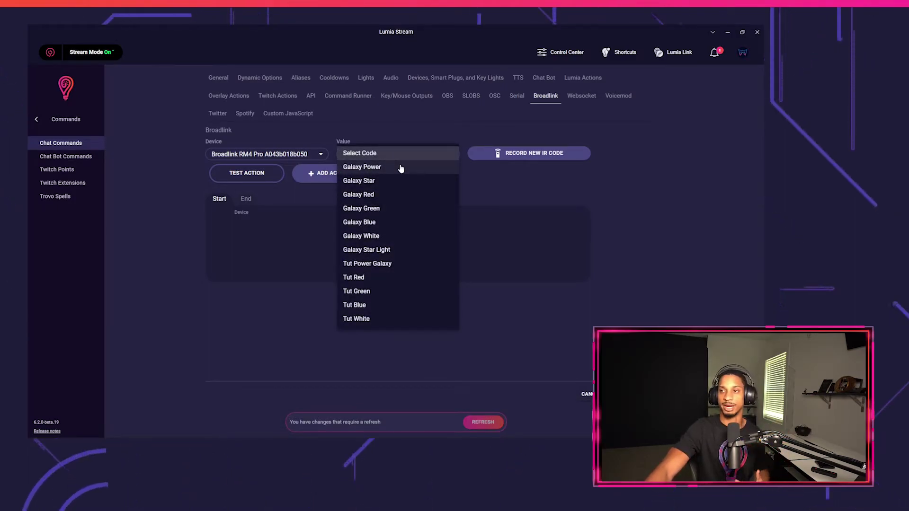
left_click(382, 264)
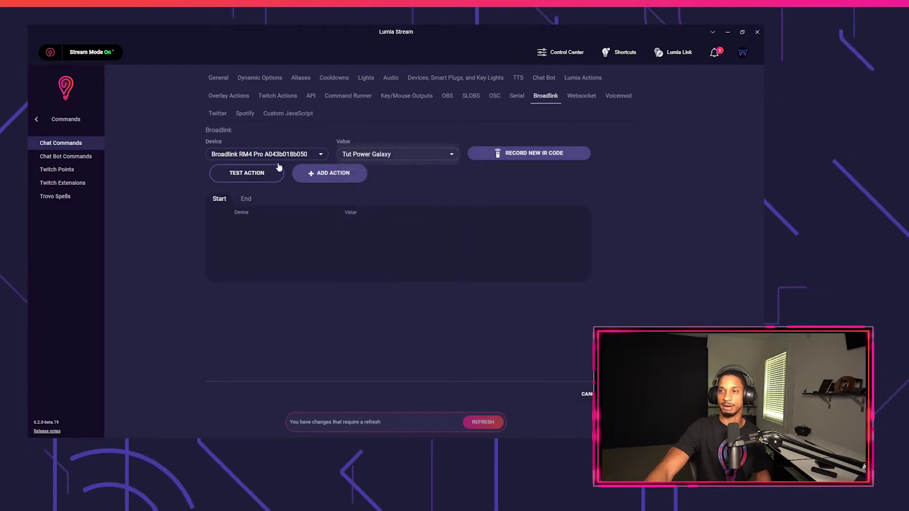
left_click(263, 181)
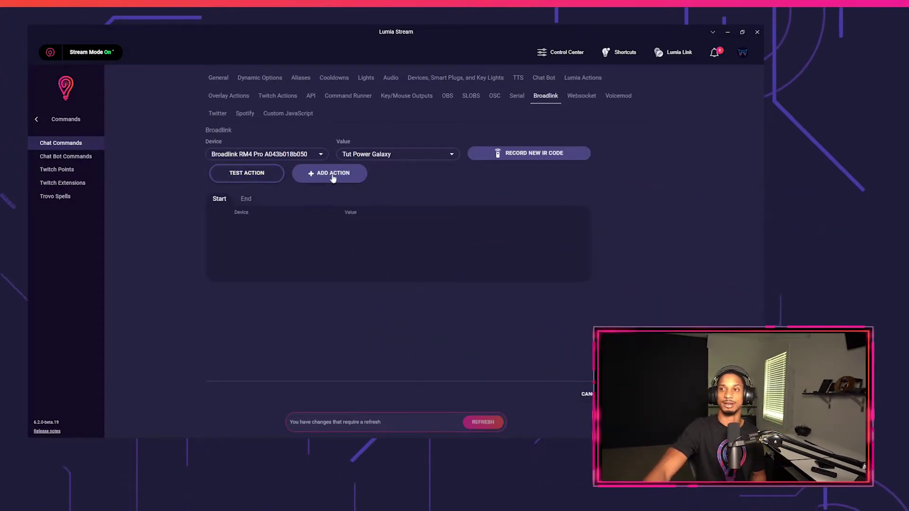
left_click(313, 174)
Step: Name the command galoff, set its type to No Light Change, and save it
left_click(217, 80)
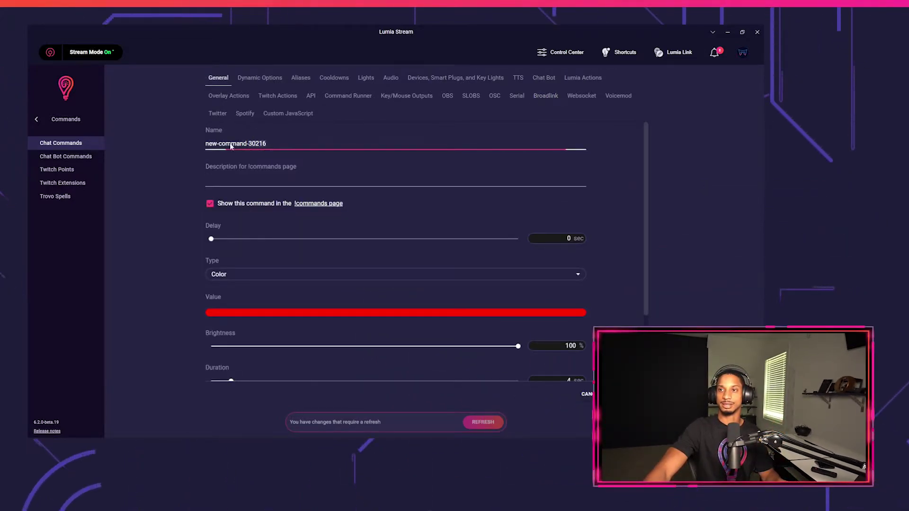
key("ctrl+a")
type("gal")
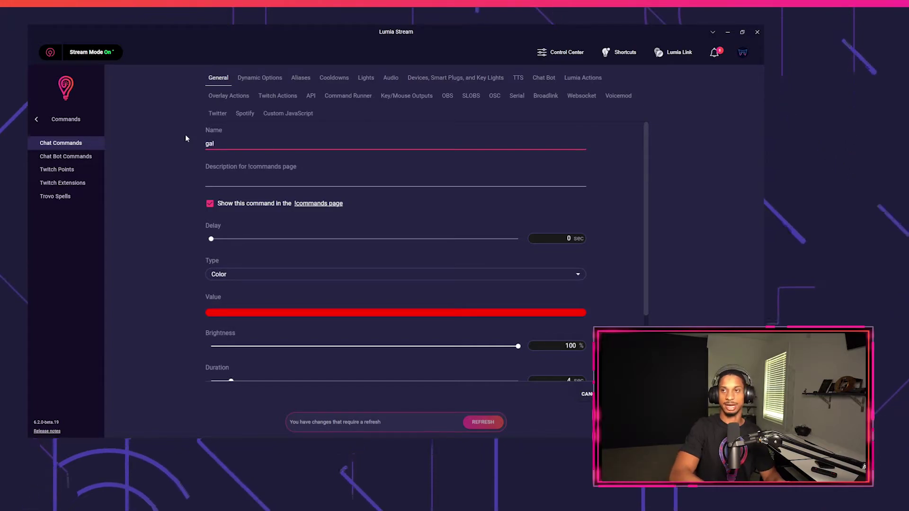
type("off")
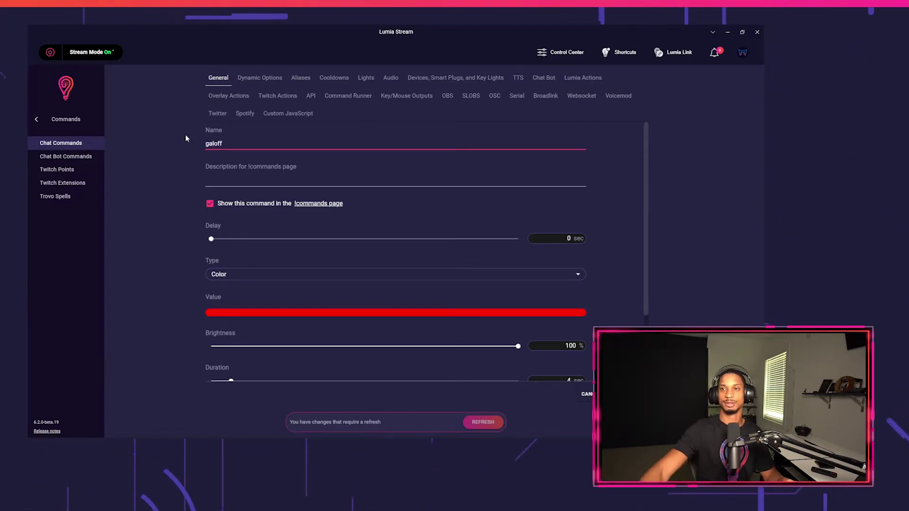
left_click(432, 278)
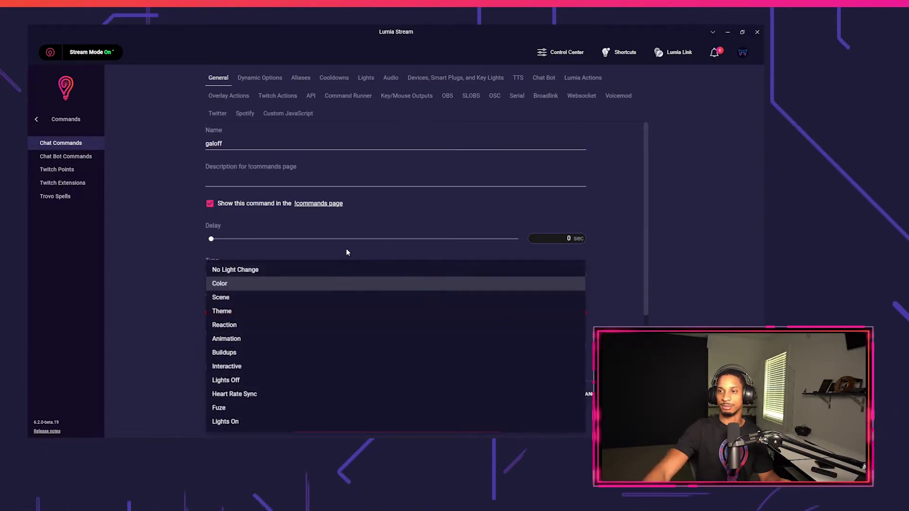
left_click(321, 269)
left_click(268, 80)
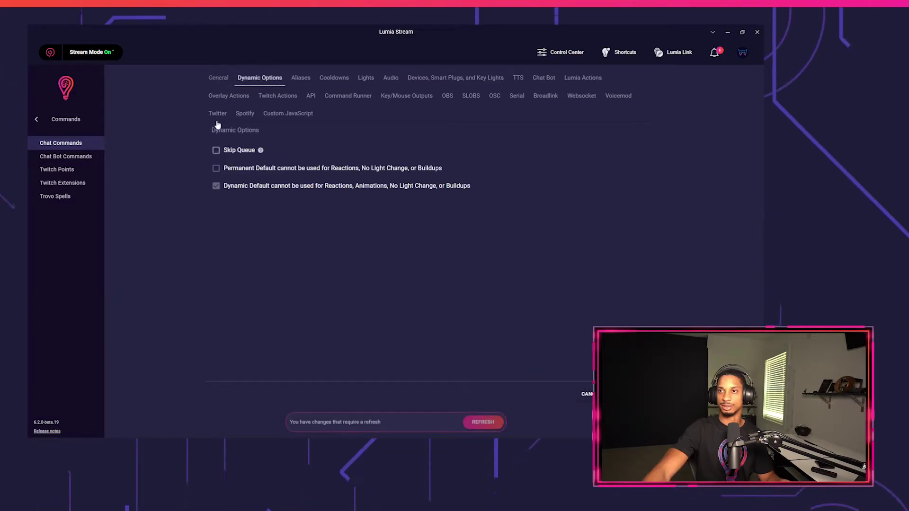
left_click(221, 80)
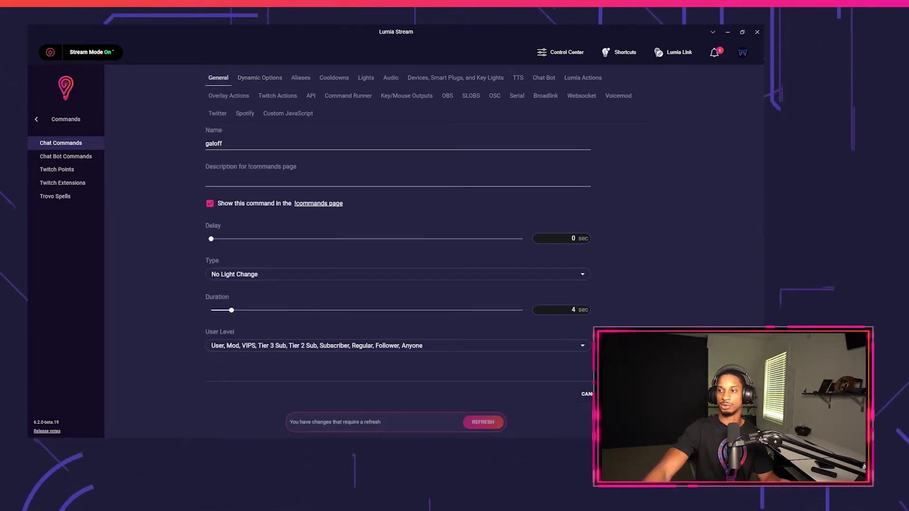
left_click(616, 394)
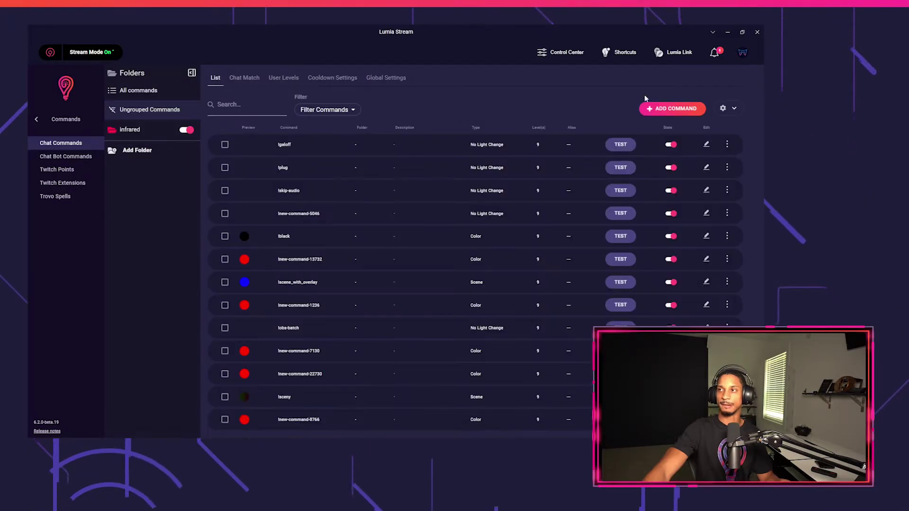
Step: Send !galoff in the dashboard chat to trigger the command
left_click(36, 122)
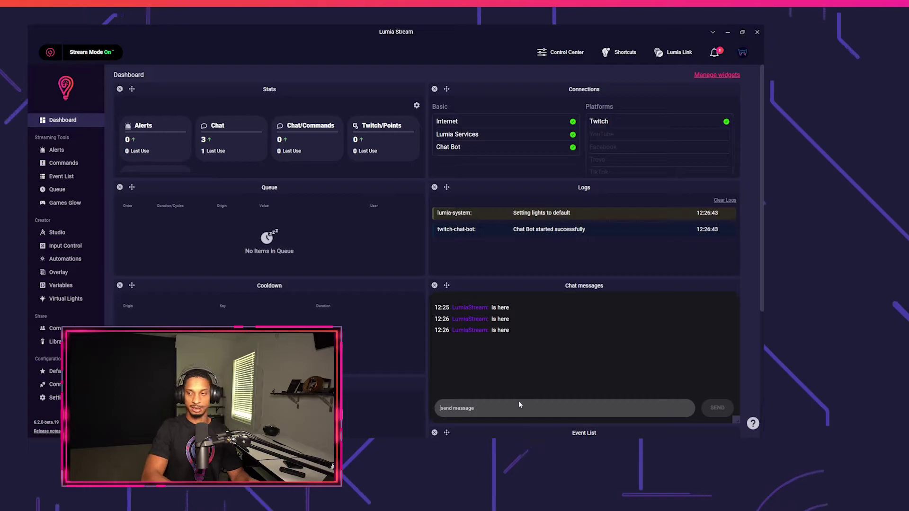
type("!galoff")
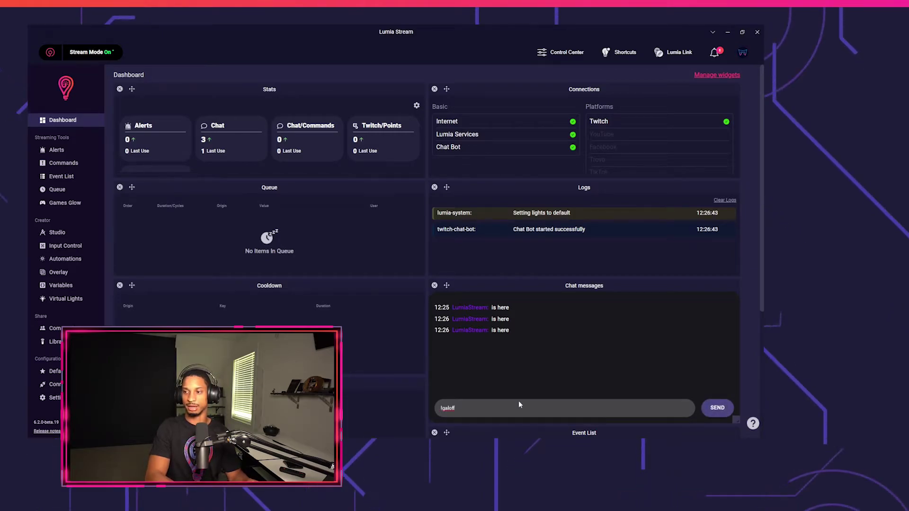
key("Return")
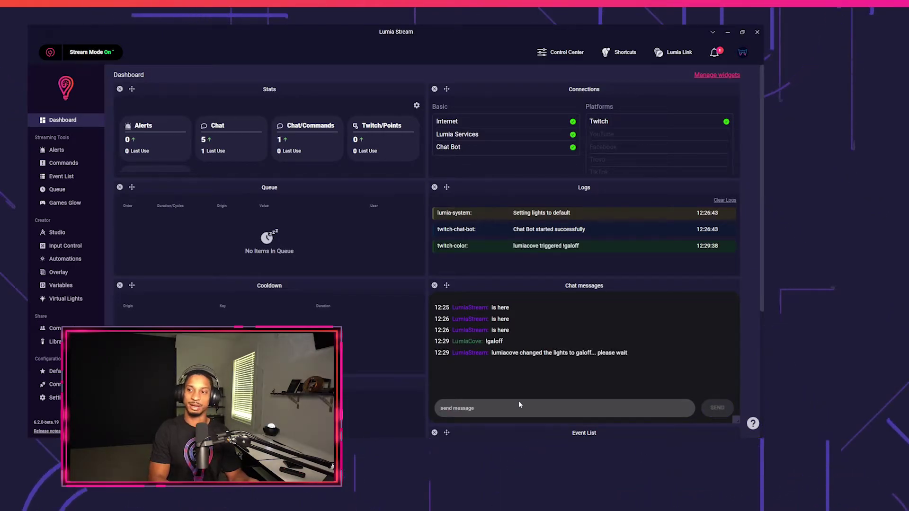
type("!galoff")
key("Return")
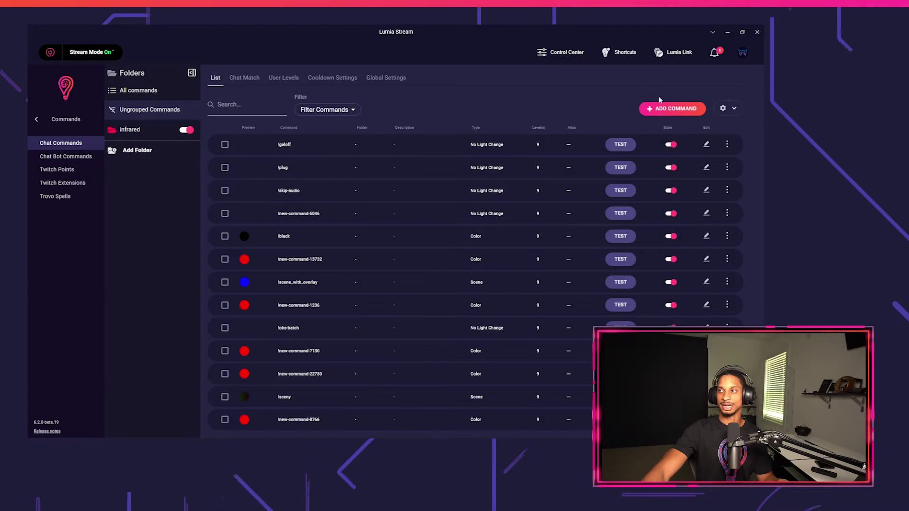
Step: Create a new chat command named galred with type No Light Change
left_click(670, 107)
triple_click(325, 141)
type("gar")
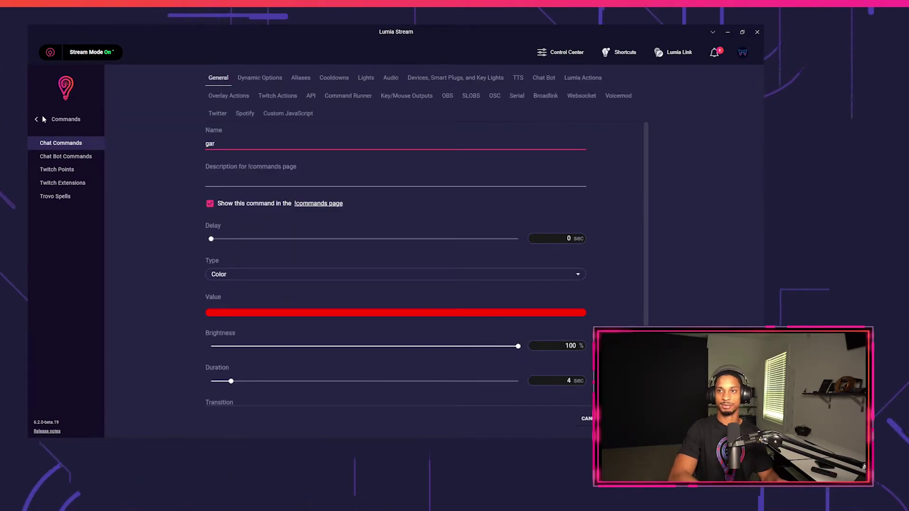
type("red")
left_click(275, 274)
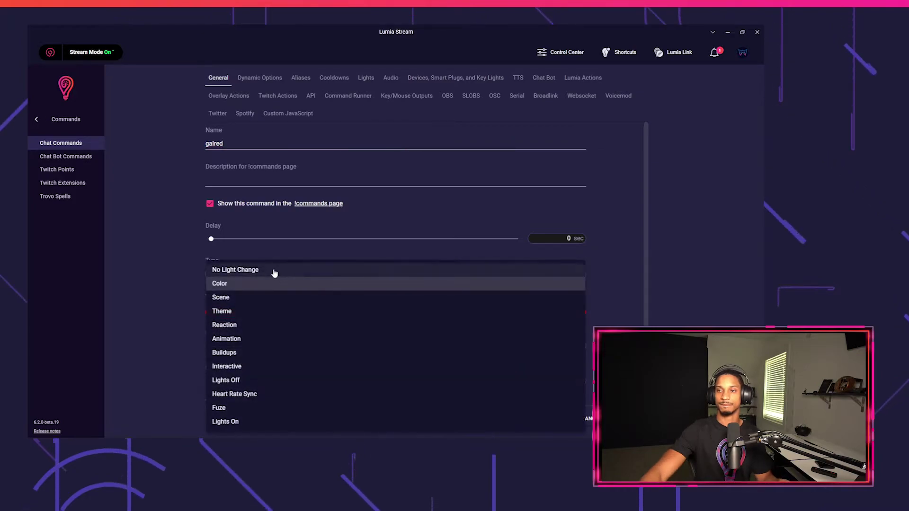
left_click(274, 267)
left_click(262, 79)
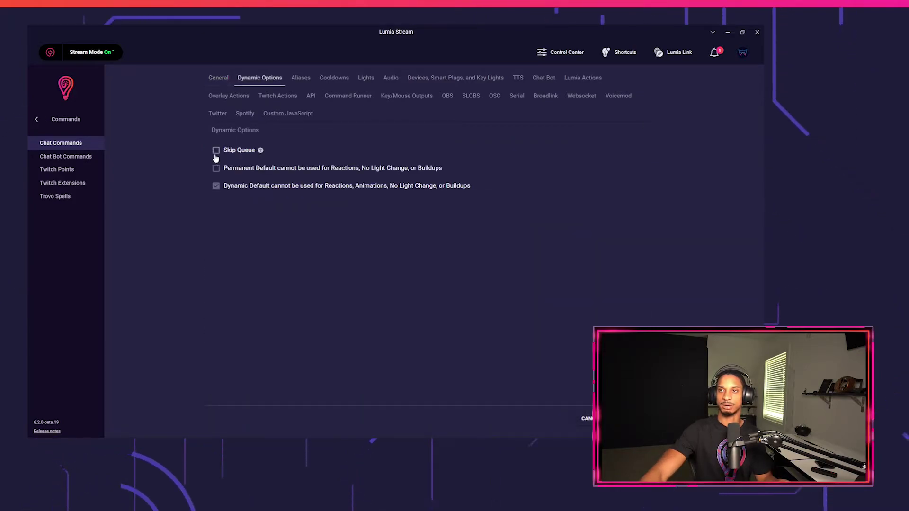
Step: Add a Broadlink RM4 Pro Tut Red start action and save the command
left_click(546, 96)
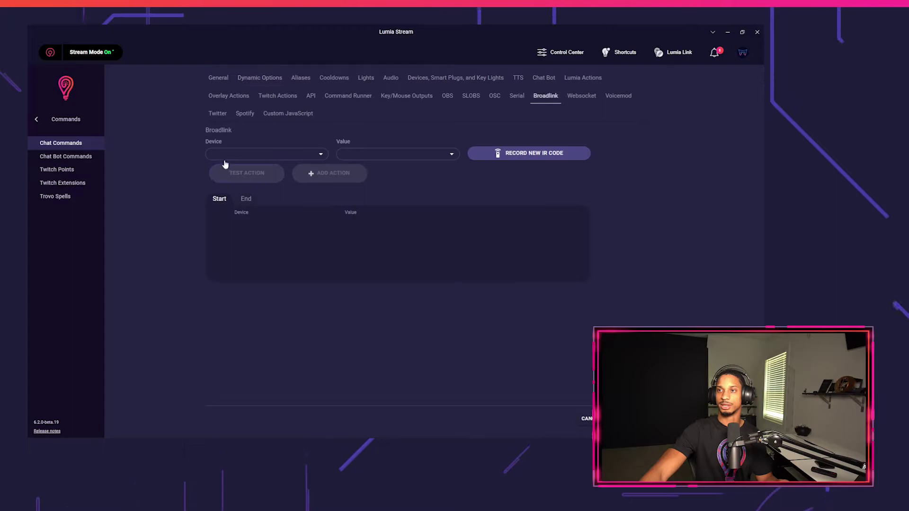
left_click(243, 154)
left_click(265, 165)
left_click(368, 154)
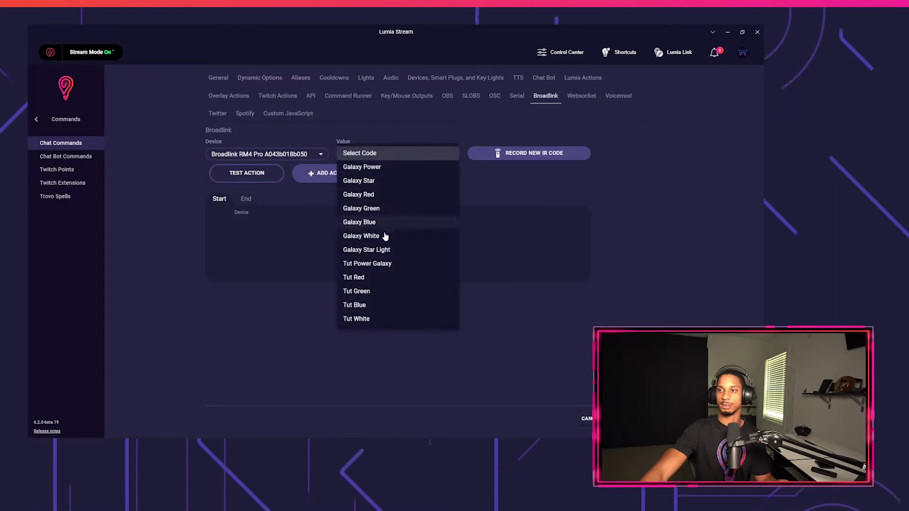
left_click(376, 278)
left_click(302, 175)
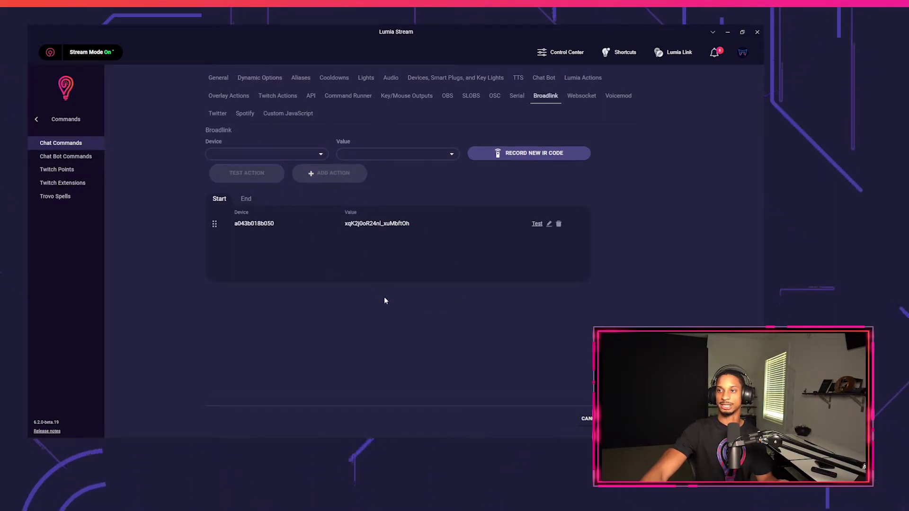
left_click(627, 419)
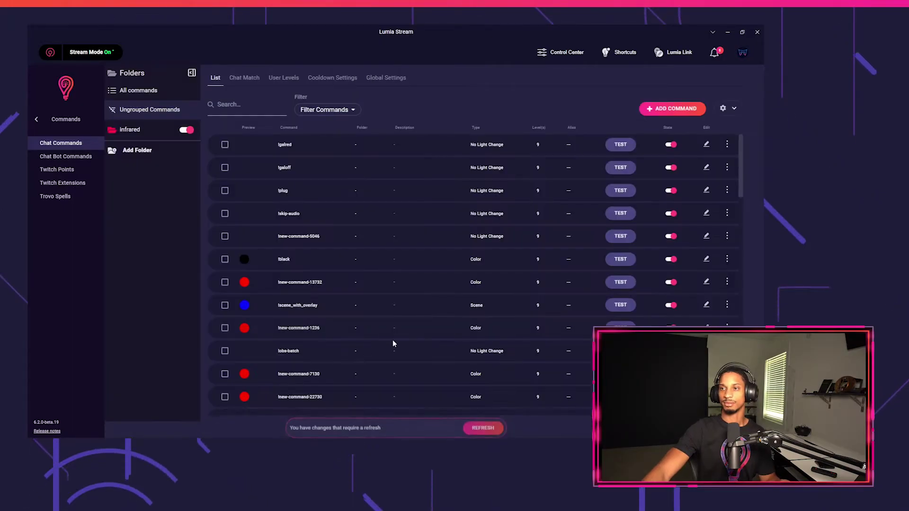
Step: Apply pending changes and test !gared, !galoff and !galred from the dashboard chat
left_click(483, 422)
left_click(36, 120)
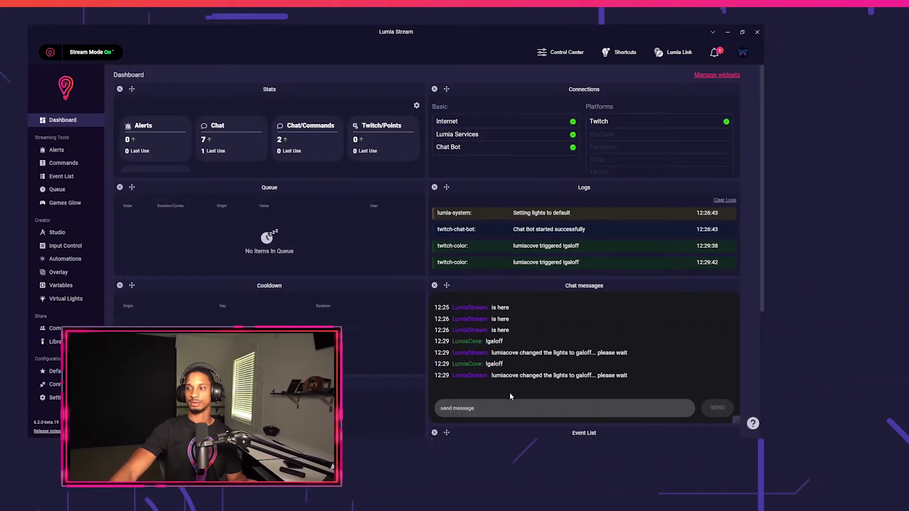
left_click(512, 408)
type("!gared")
key("Return")
type("!")
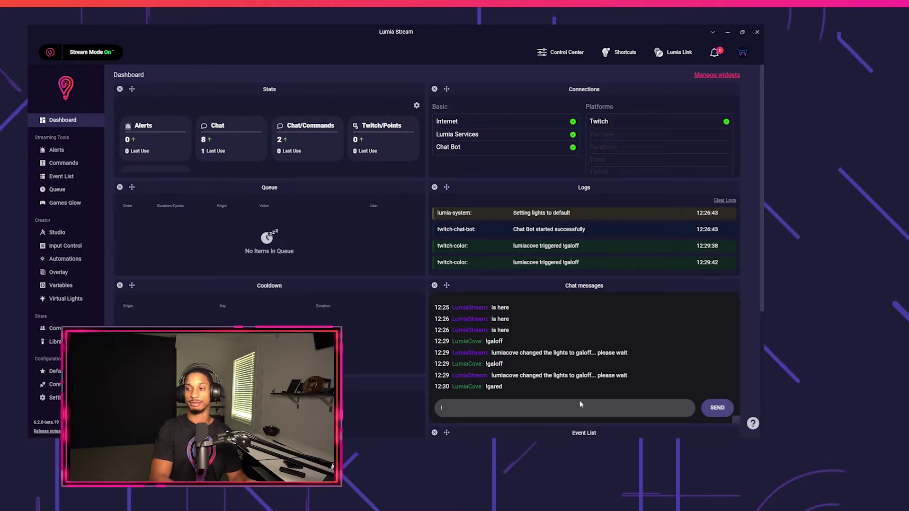
type("galoff")
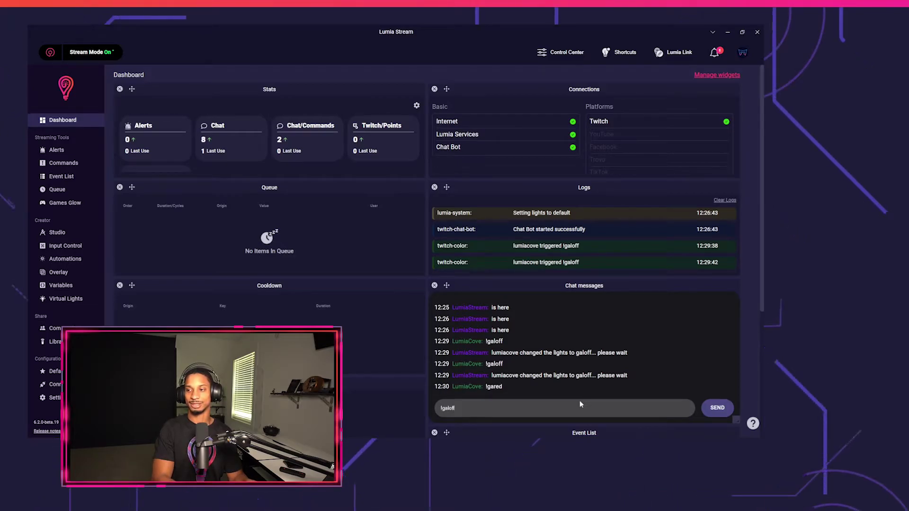
key("Return")
type("!galre")
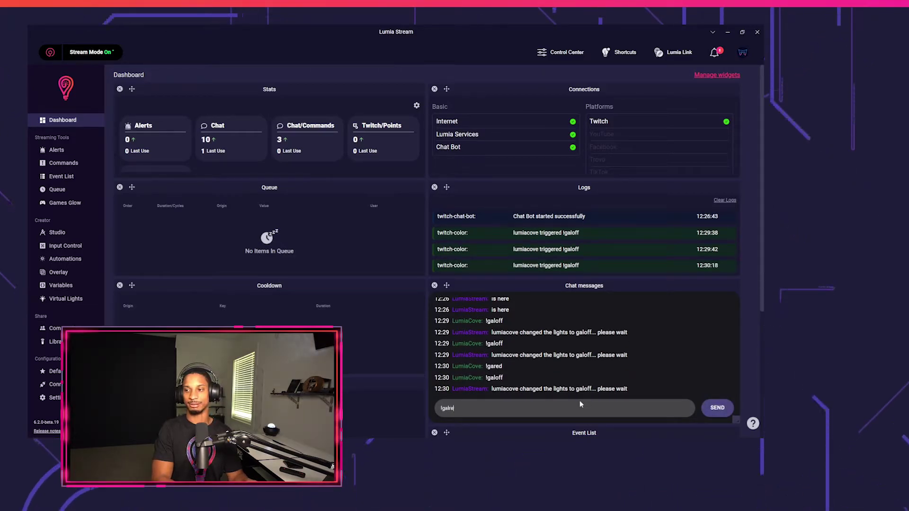
type("d")
key("Return")
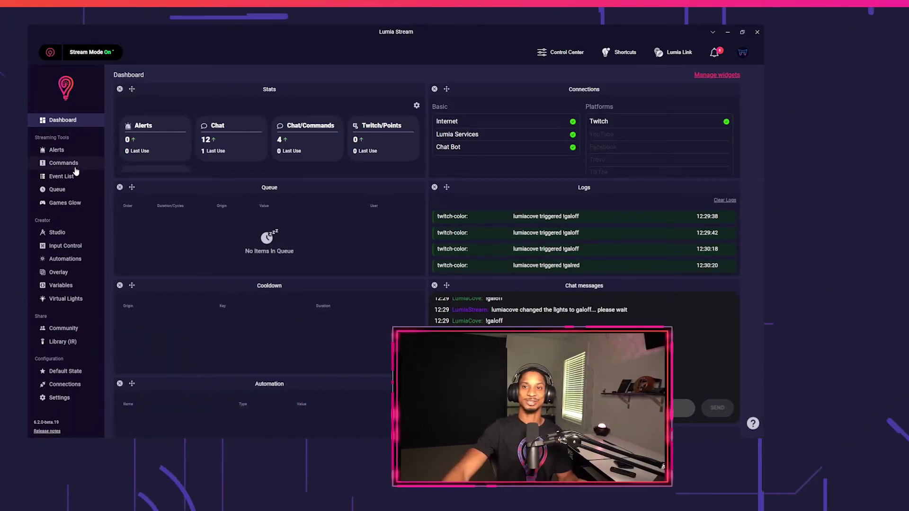
left_click(75, 166)
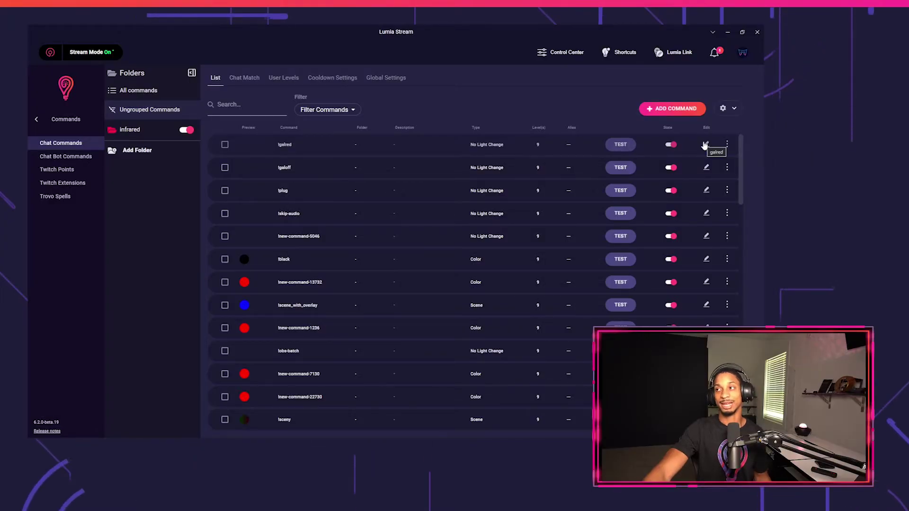
Step: Give galred an End action sending Tut Red via the Broadlink RM4 Pro, then save
left_click(706, 144)
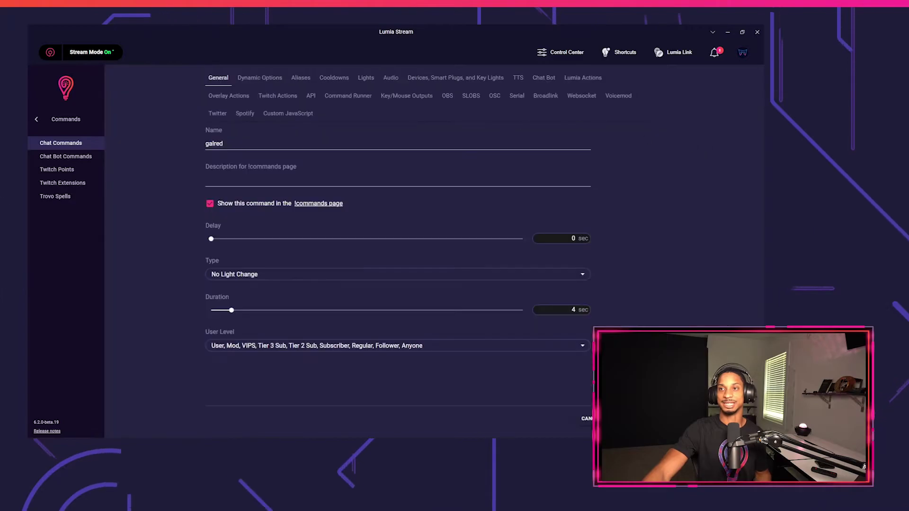
left_click(546, 95)
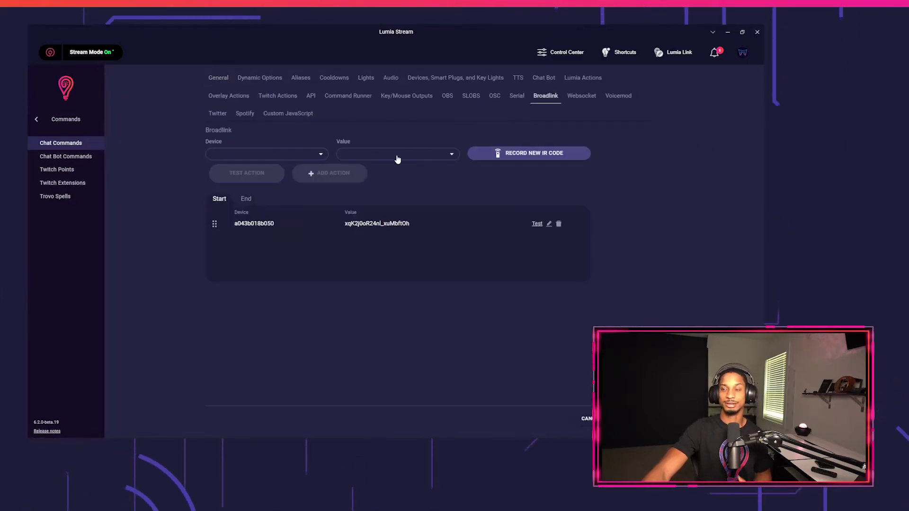
left_click(247, 199)
left_click(281, 157)
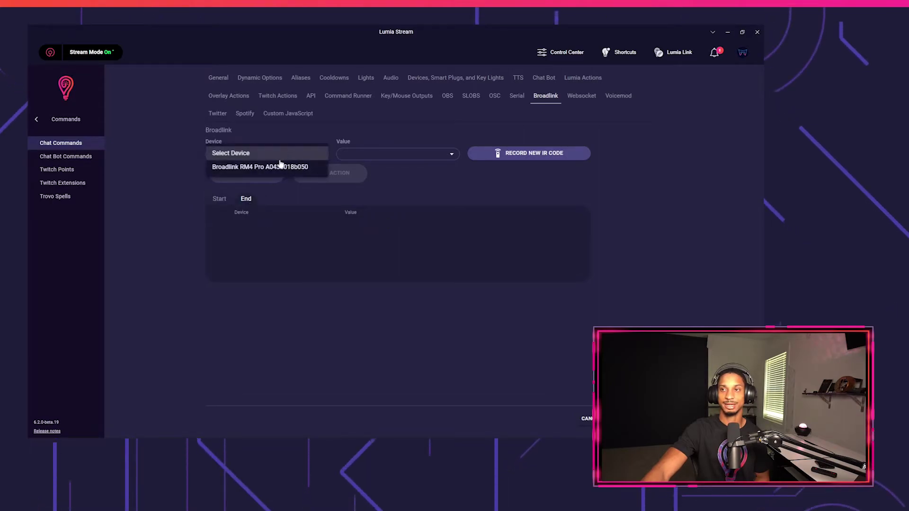
left_click(281, 158)
left_click(281, 157)
left_click(279, 165)
left_click(358, 156)
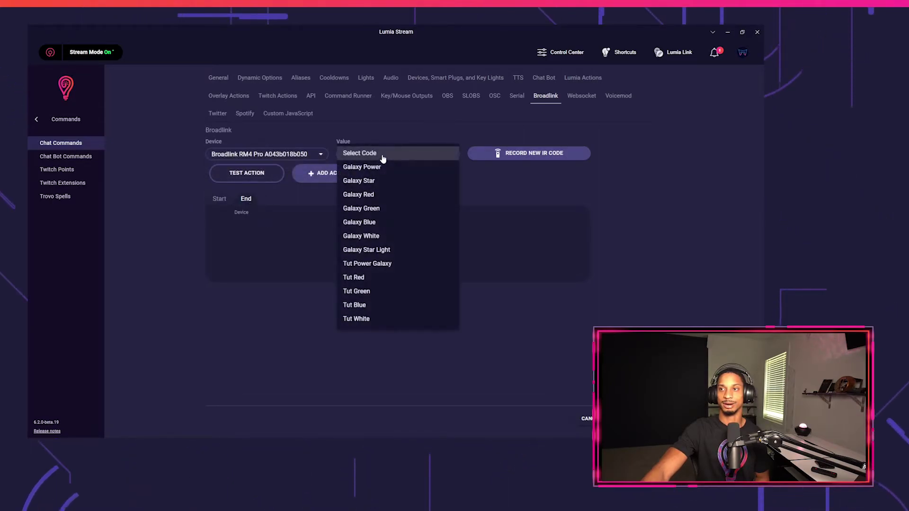
left_click(366, 278)
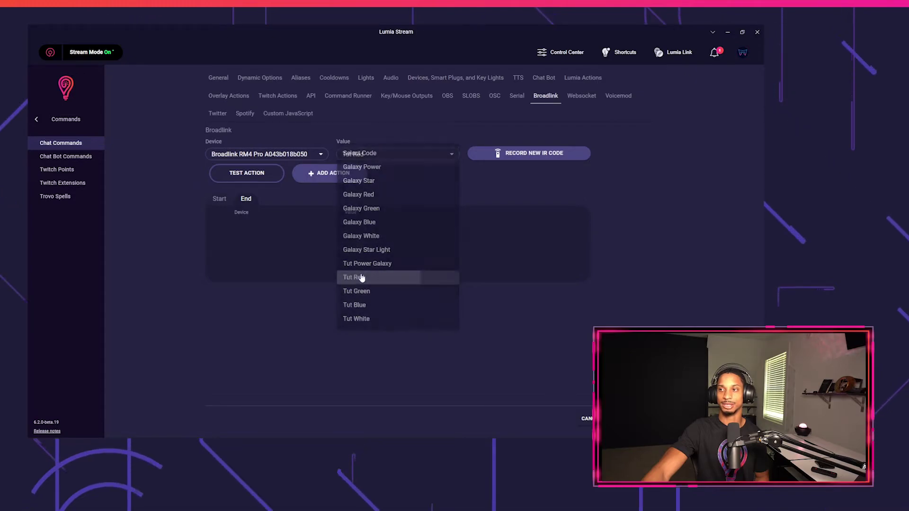
left_click(326, 176)
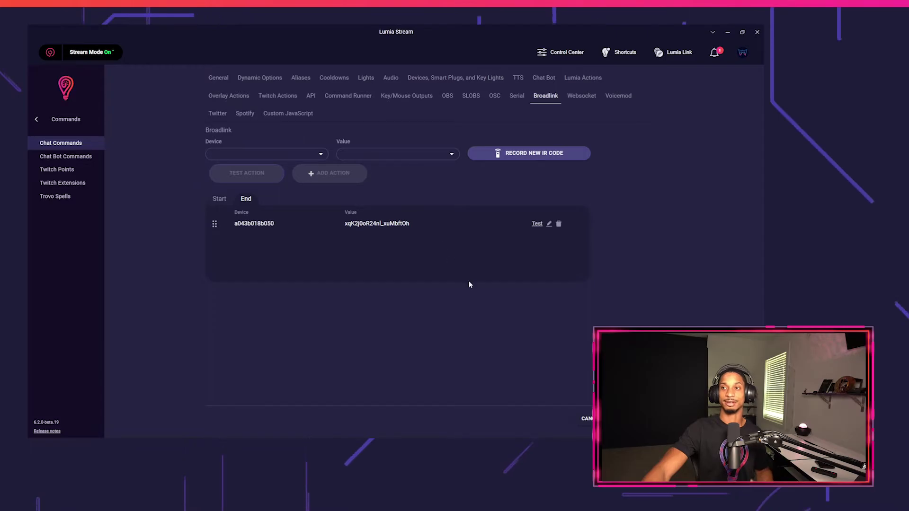
left_click(626, 419)
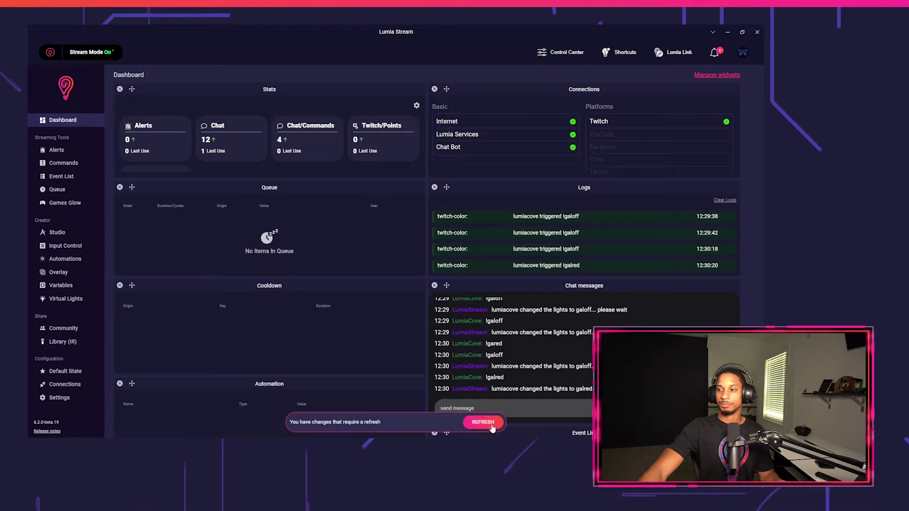
Step: Apply the pending changes and send !galred in the dashboard chat again
left_click(484, 422)
type("!galred")
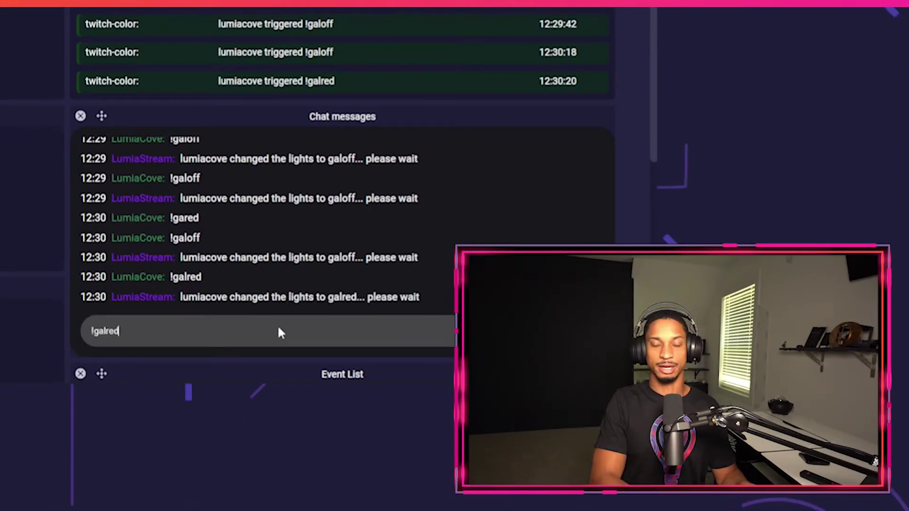
key("Return")
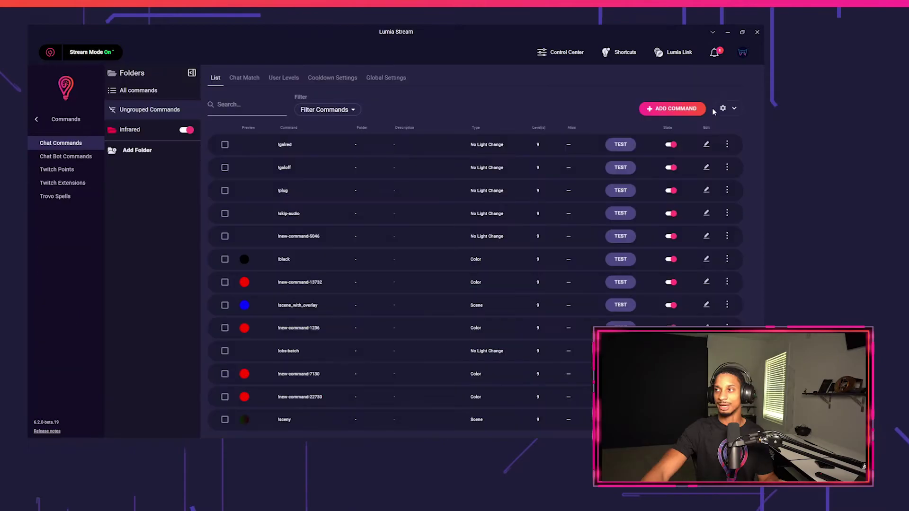
Step: Start a new chat command and add two Broadlink RM4 Pro IR codes, including Tut Blue, as start actions
left_click(682, 107)
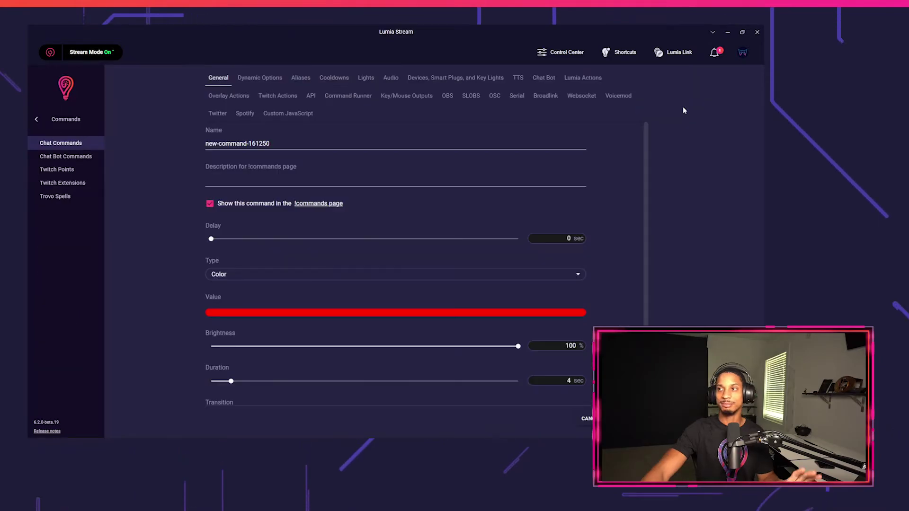
left_click(545, 96)
left_click(279, 153)
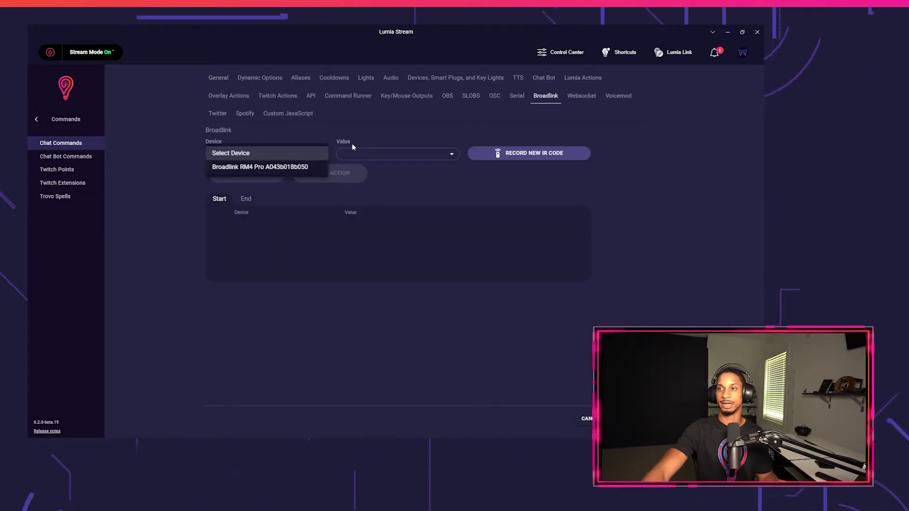
left_click(307, 169)
left_click(396, 154)
left_click(335, 257)
left_click(328, 172)
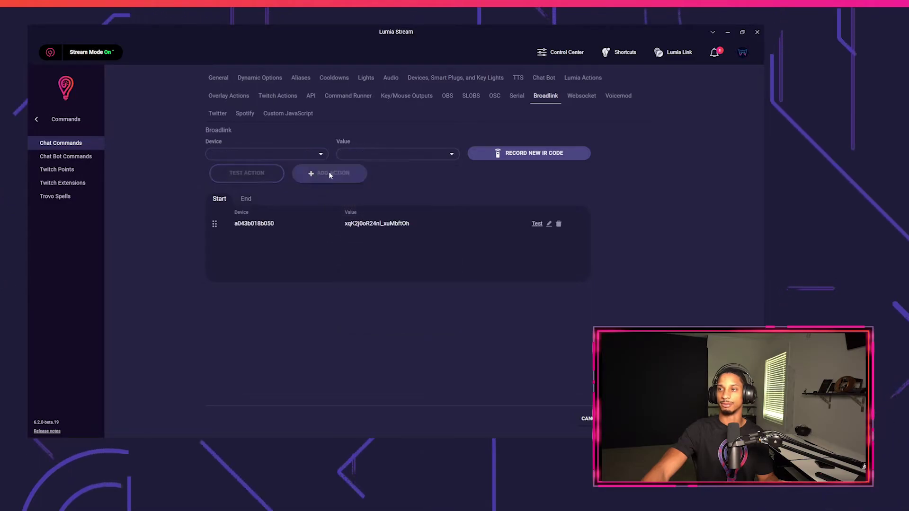
left_click(322, 154)
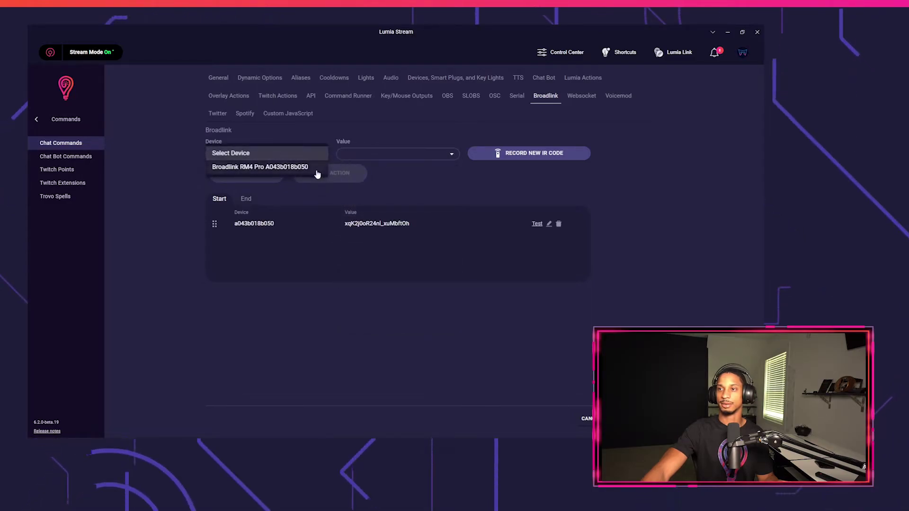
left_click(317, 168)
left_click(371, 156)
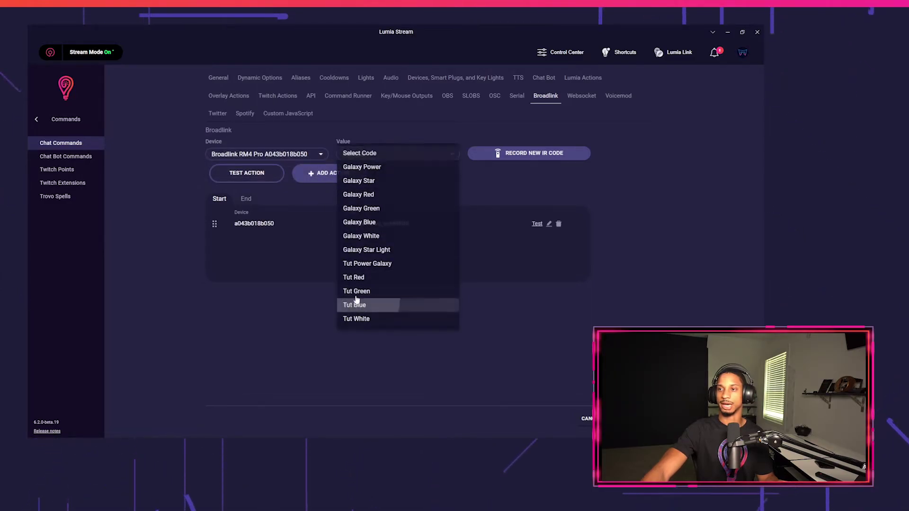
left_click(356, 300)
left_click(337, 178)
Step: Add Tut Red and Tut Blue from the Broadlink RM4 Pro as end actions
left_click(248, 199)
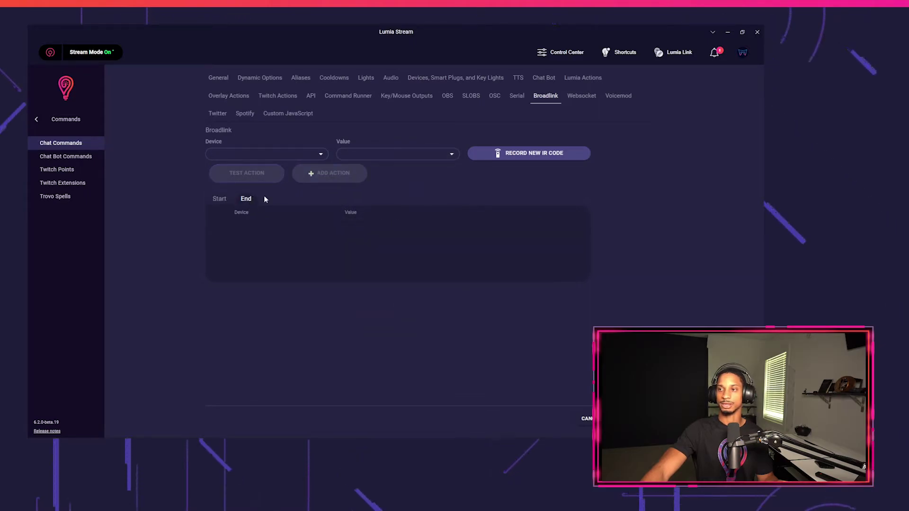
left_click(284, 161)
left_click(288, 168)
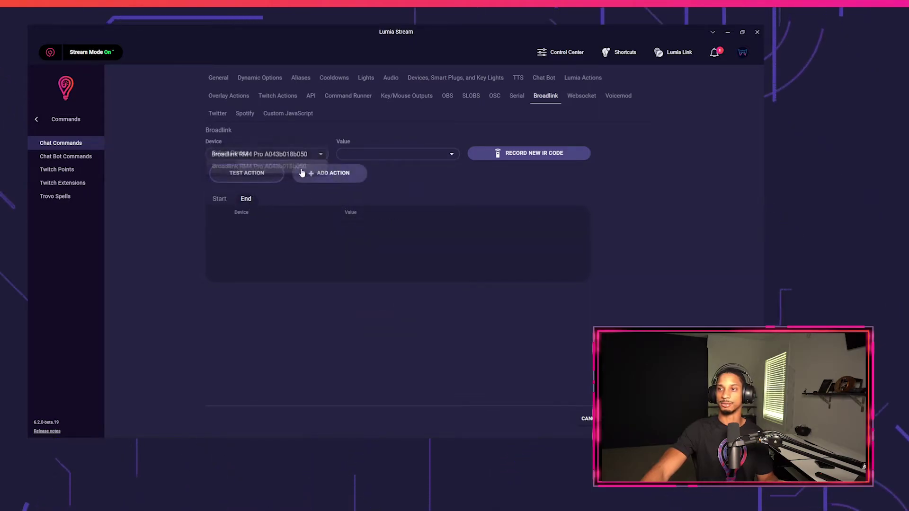
left_click(427, 160)
left_click(357, 289)
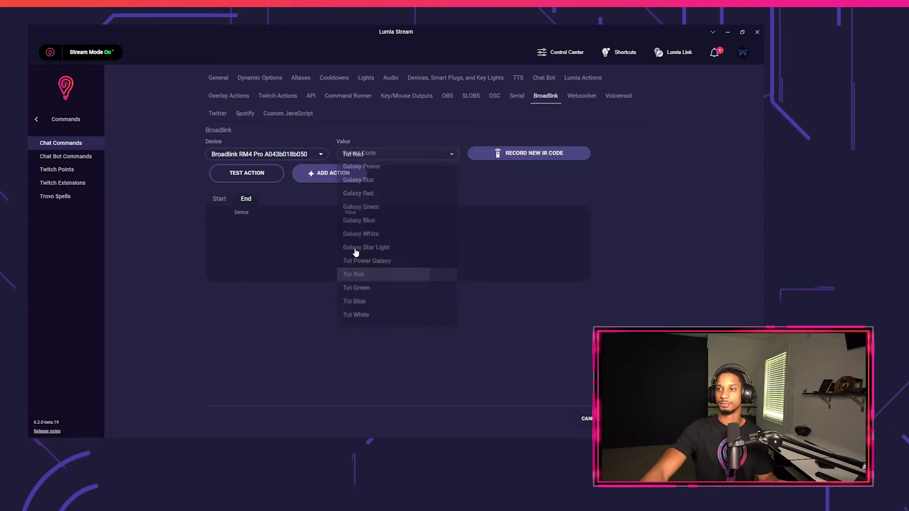
left_click(324, 174)
left_click(284, 155)
left_click(288, 168)
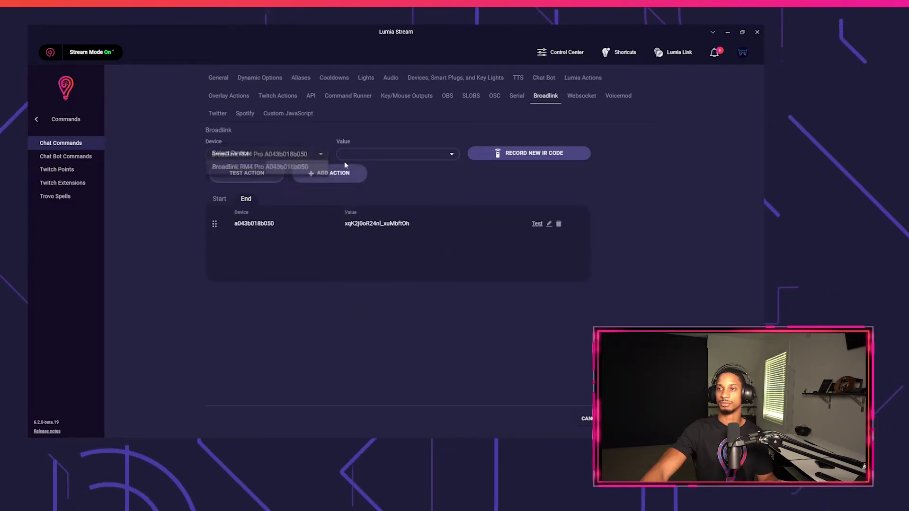
left_click(403, 155)
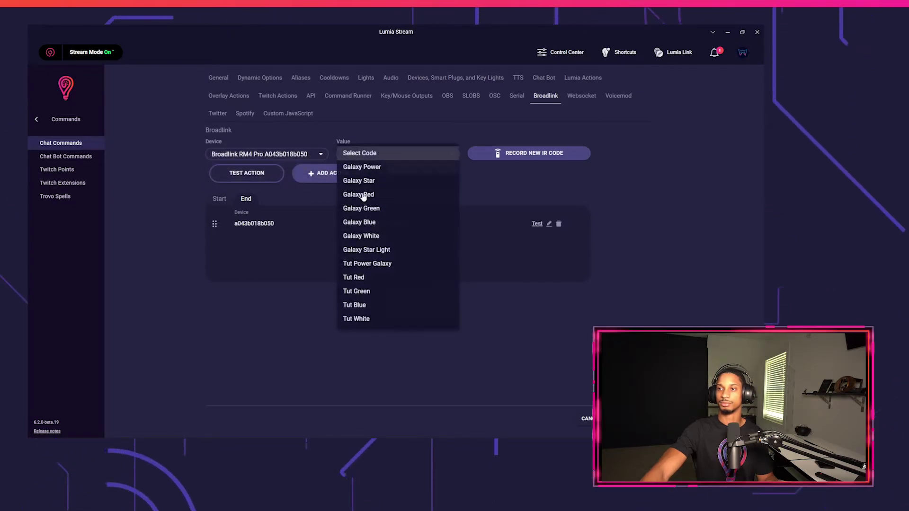
left_click(356, 306)
left_click(334, 179)
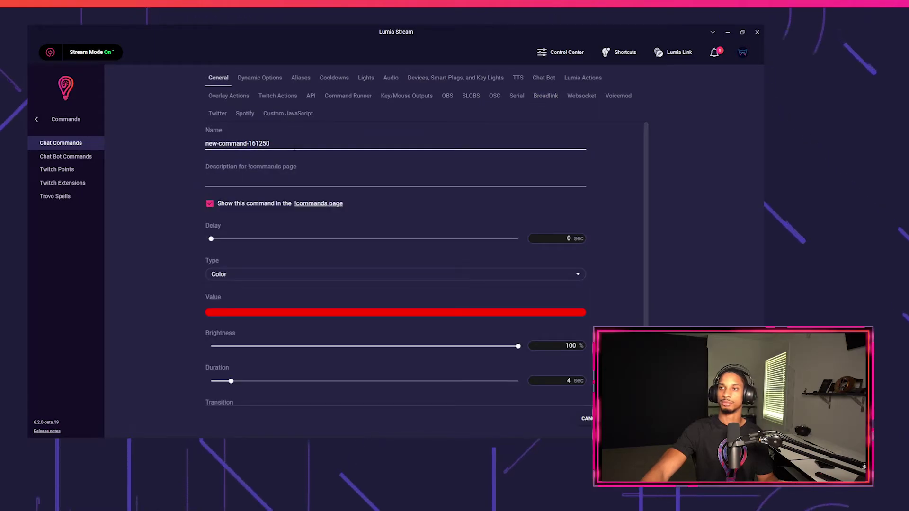
Step: Name the command 'gal', set its type to No Light Change, and save it
key("ctrl+a")
type("ga")
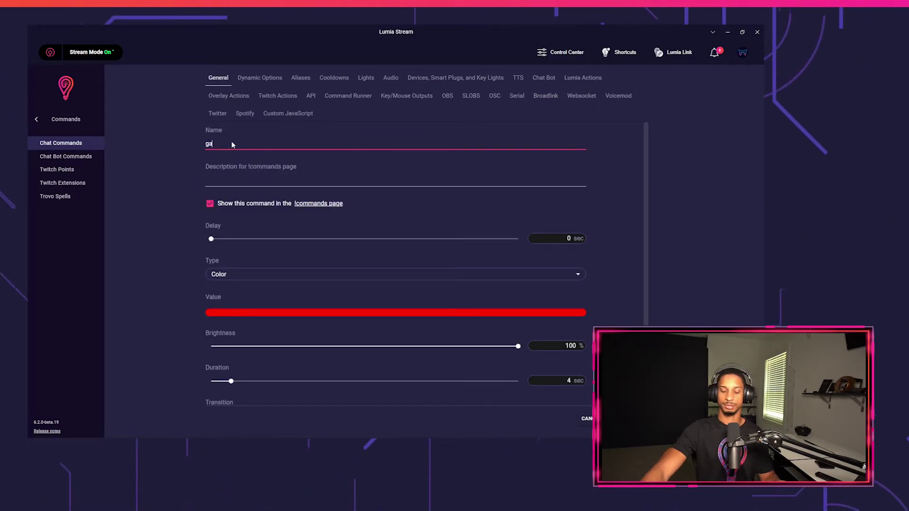
left_click(263, 274)
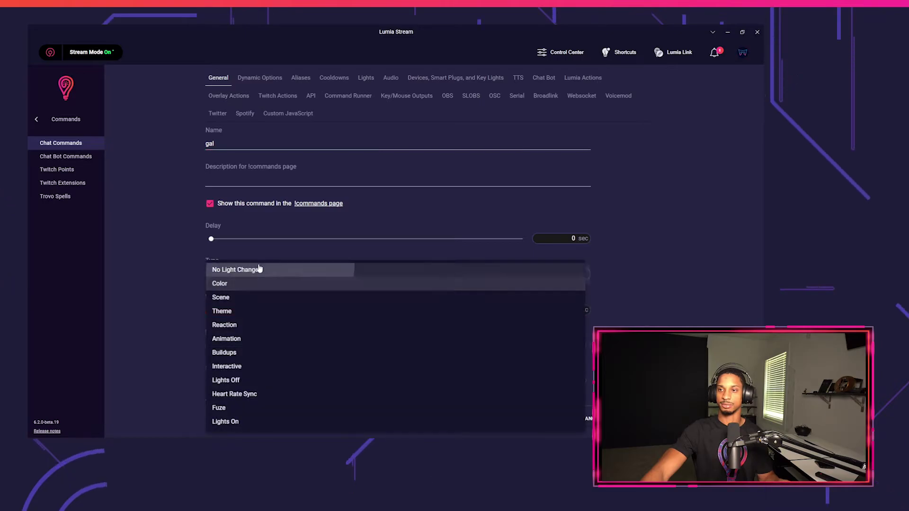
left_click(260, 267)
left_click(625, 419)
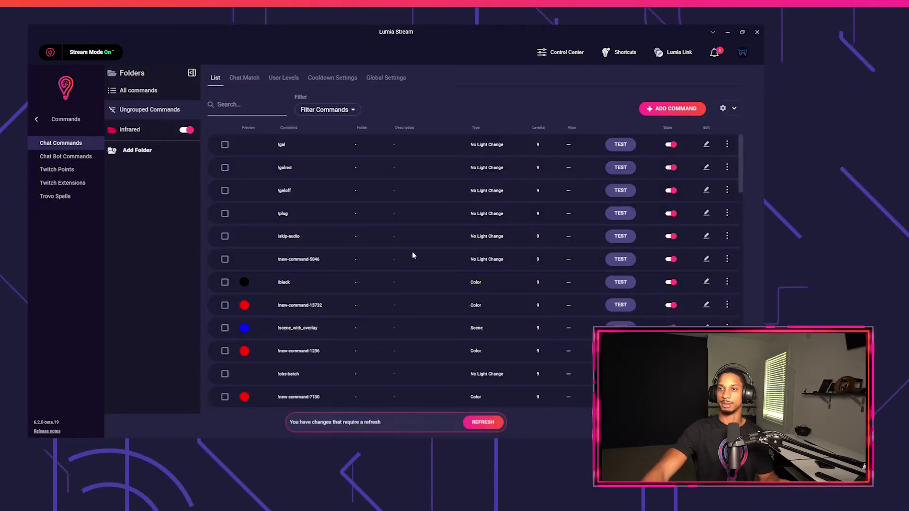
left_click(38, 120)
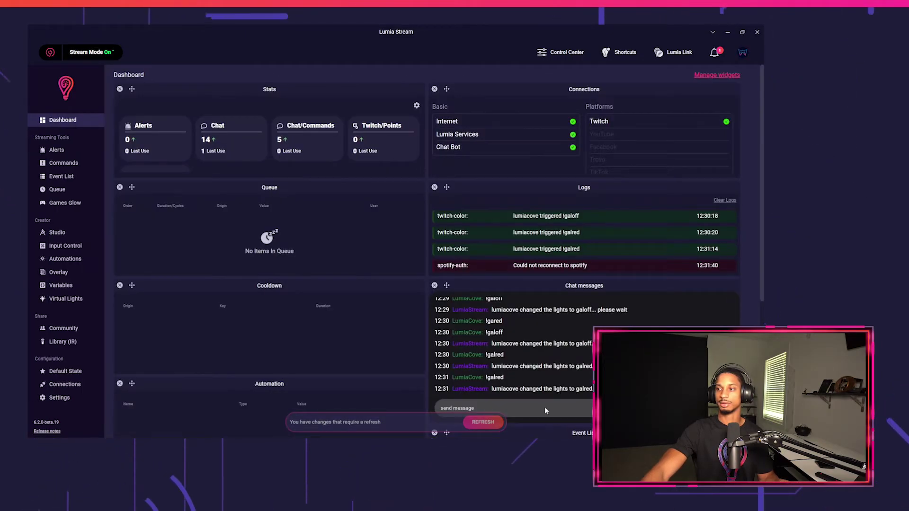
Step: Refresh to apply the changes, then send !gal in the chat to test it
left_click(483, 422)
left_click(516, 408)
type("!")
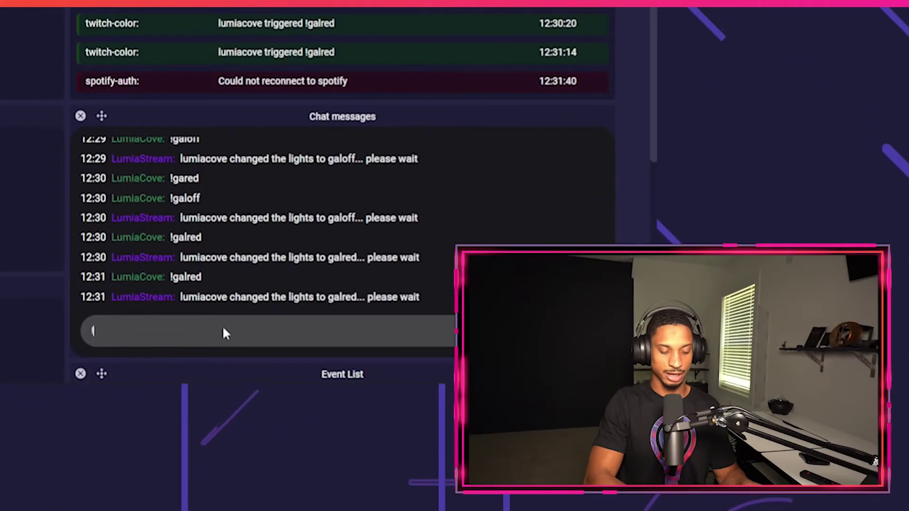
type("gal")
key("Return")
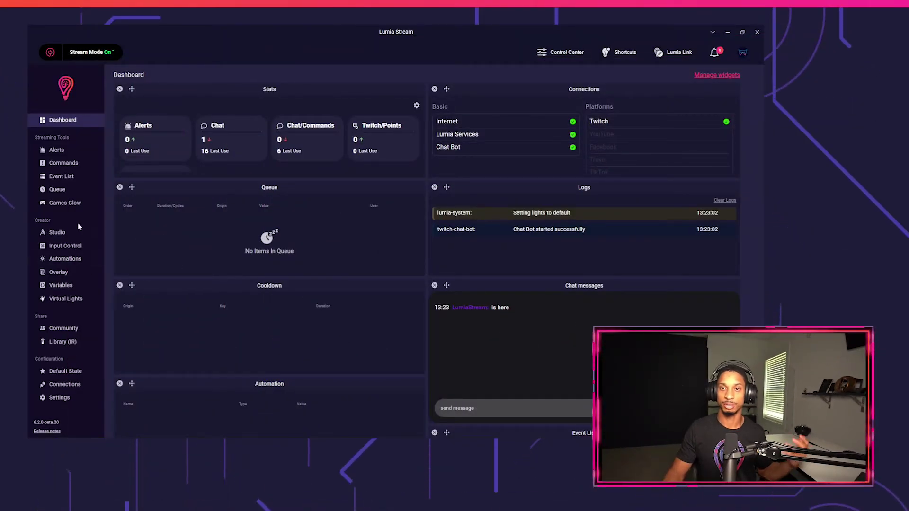
Step: Start a new reaction in Studio and add Tut Green from the Broadlink RM4 Pro as a start action
left_click(57, 232)
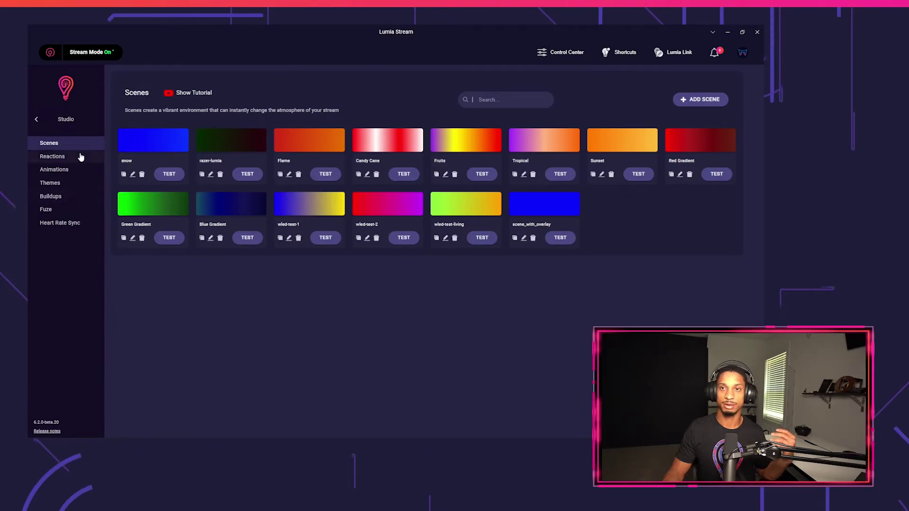
left_click(52, 156)
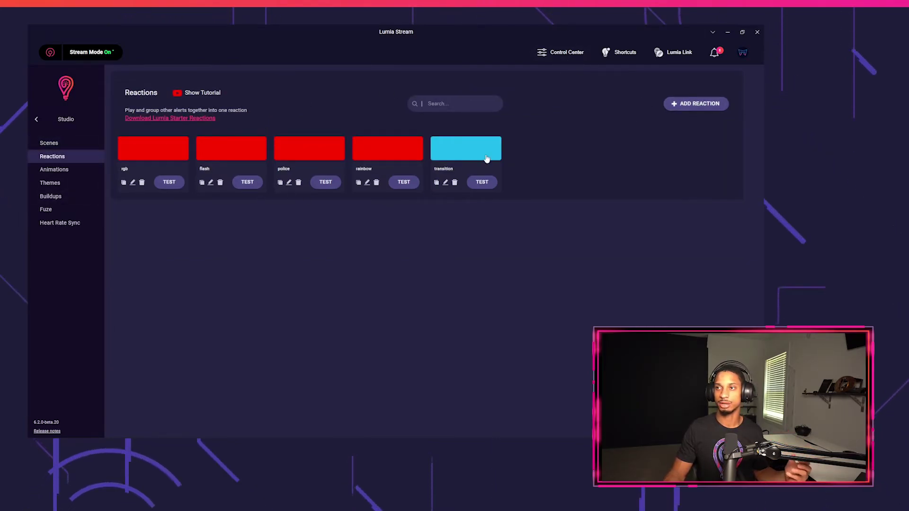
left_click(671, 105)
scroll(189, 274, "down", 5)
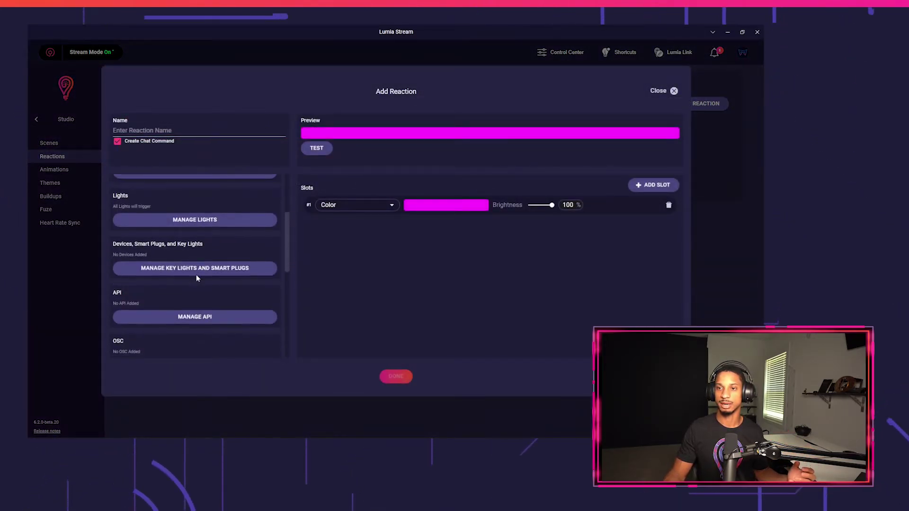
scroll(164, 311, "down", 3)
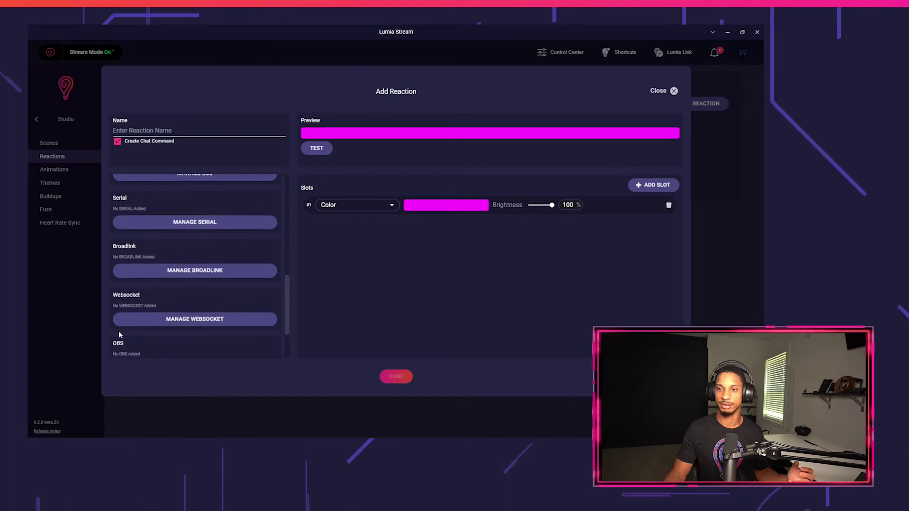
left_click(166, 270)
left_click(213, 129)
left_click(224, 139)
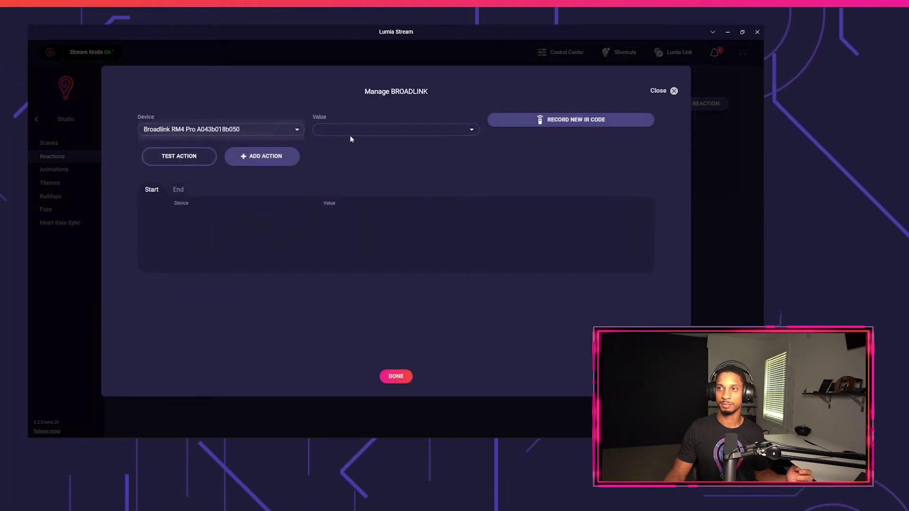
left_click(350, 131)
left_click(356, 266)
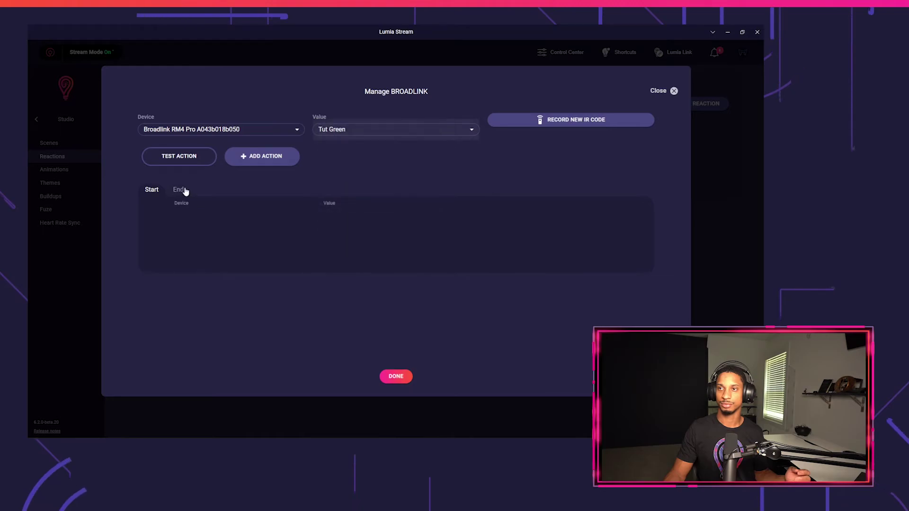
left_click(266, 160)
Step: Add Tut Green from the RM4 Pro as the reaction's end action too
left_click(178, 189)
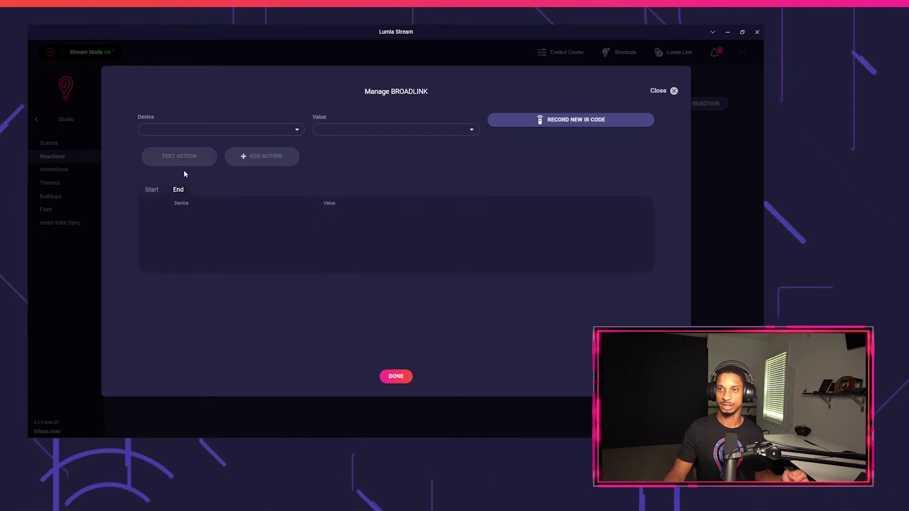
left_click(206, 134)
left_click(208, 143)
left_click(369, 130)
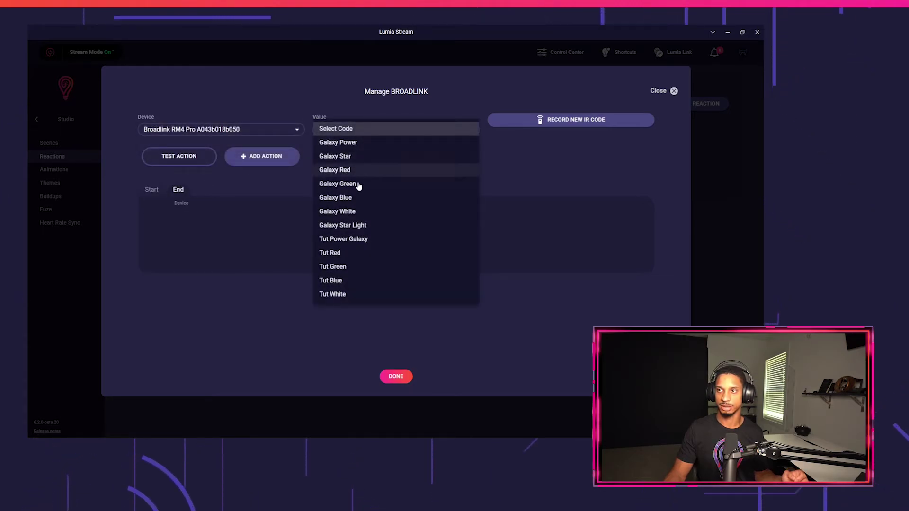
left_click(352, 267)
left_click(246, 161)
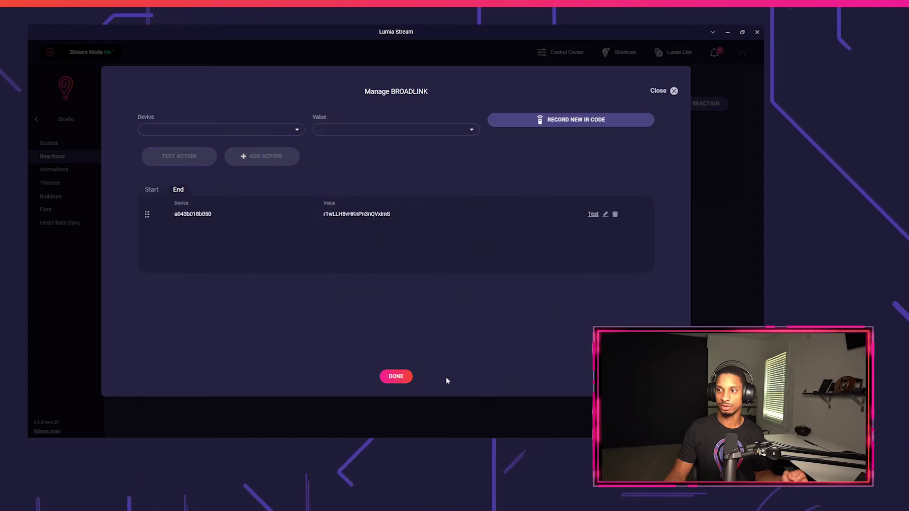
left_click(386, 378)
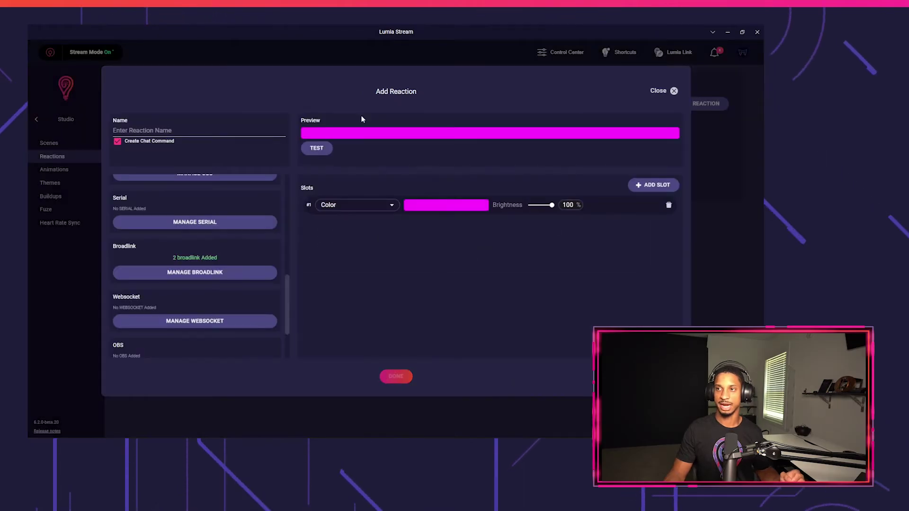
Step: Test the reaction, add a green second slot, test again, then close it without saving
left_click(322, 151)
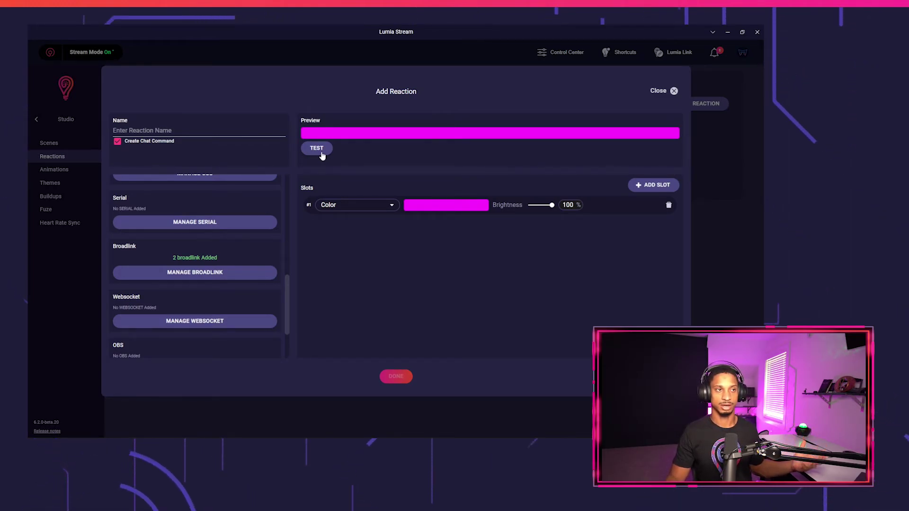
left_click(643, 185)
left_click(459, 208)
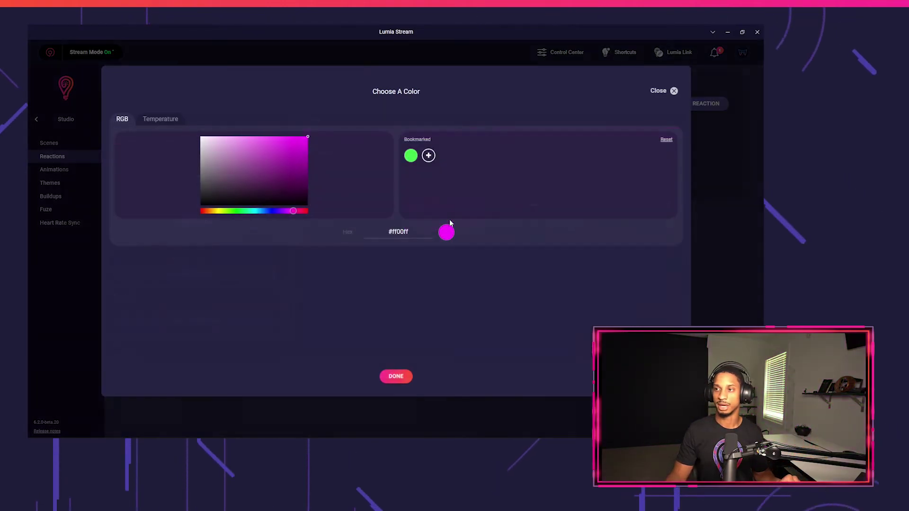
left_click(411, 156)
left_click(398, 377)
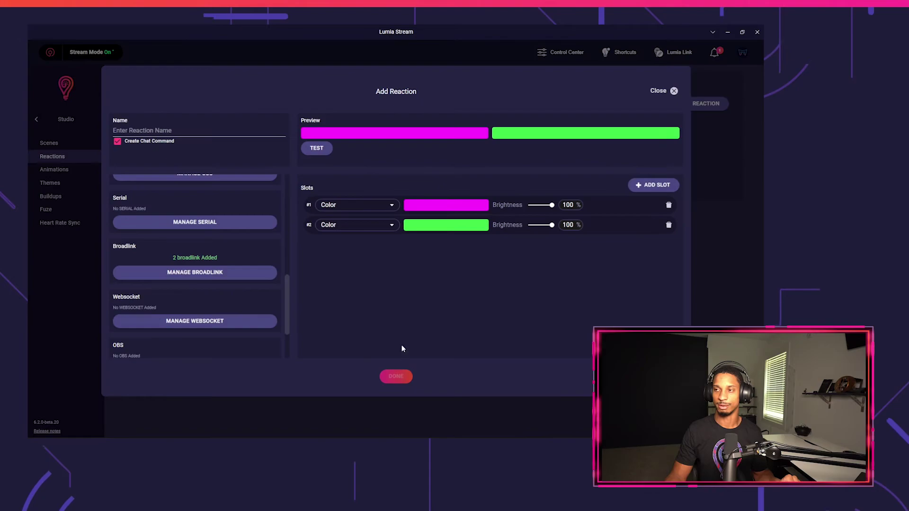
left_click(326, 151)
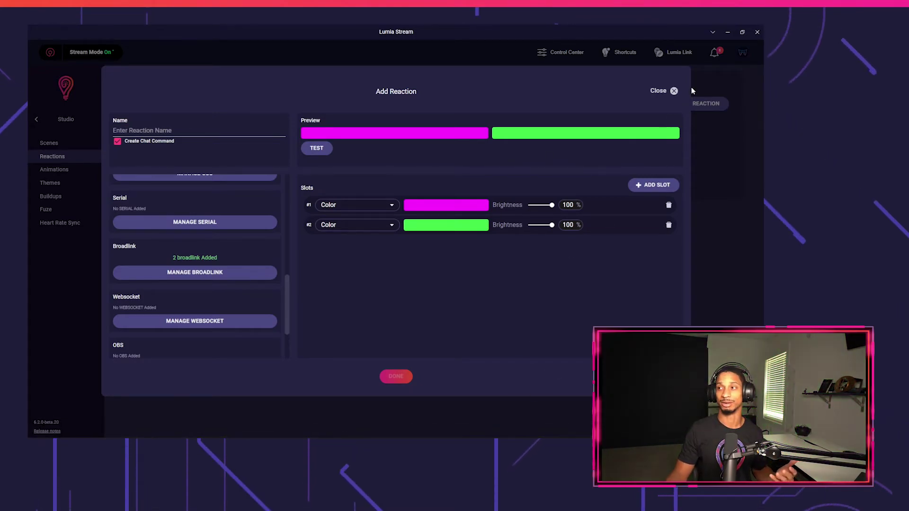
left_click(676, 91)
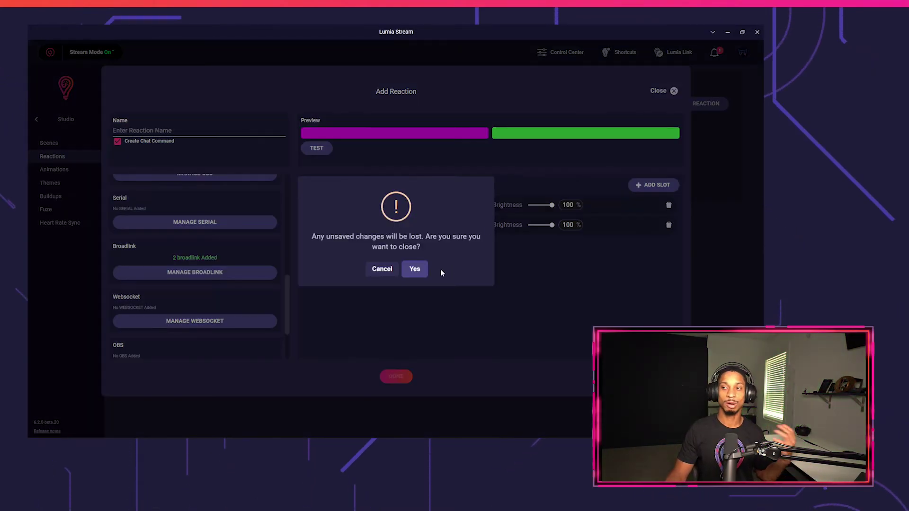
Step: Discard the reaction and start a new animation with a red first slot and blue second slot
left_click(410, 268)
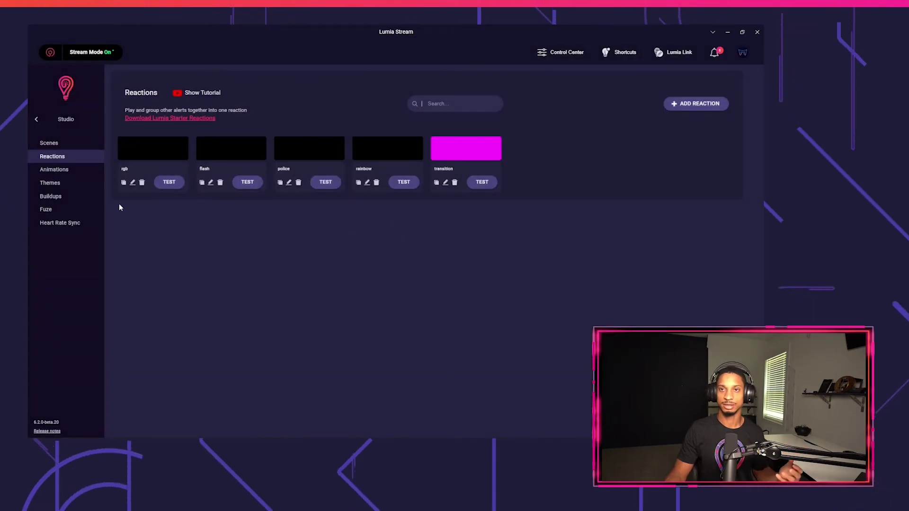
left_click(88, 172)
left_click(693, 104)
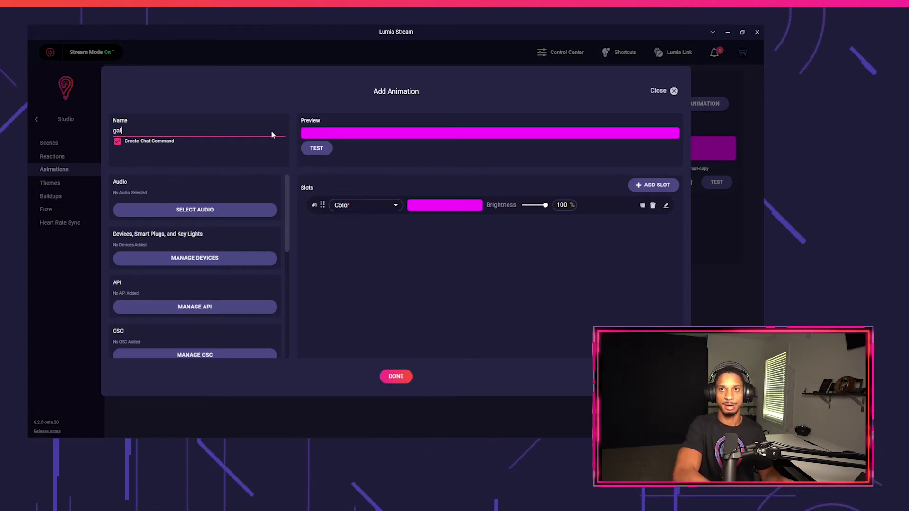
left_click(662, 185)
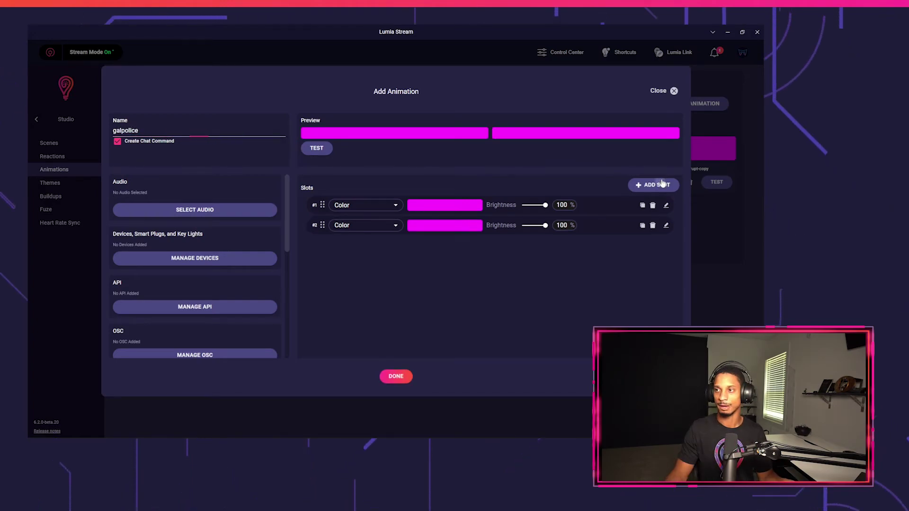
left_click(451, 208)
left_click_drag(293, 211, 314, 207)
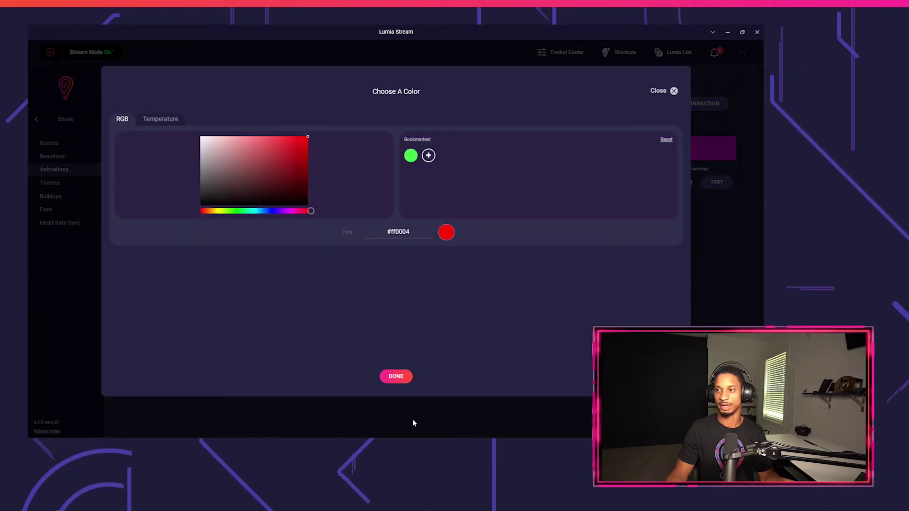
left_click(402, 382)
left_click(457, 229)
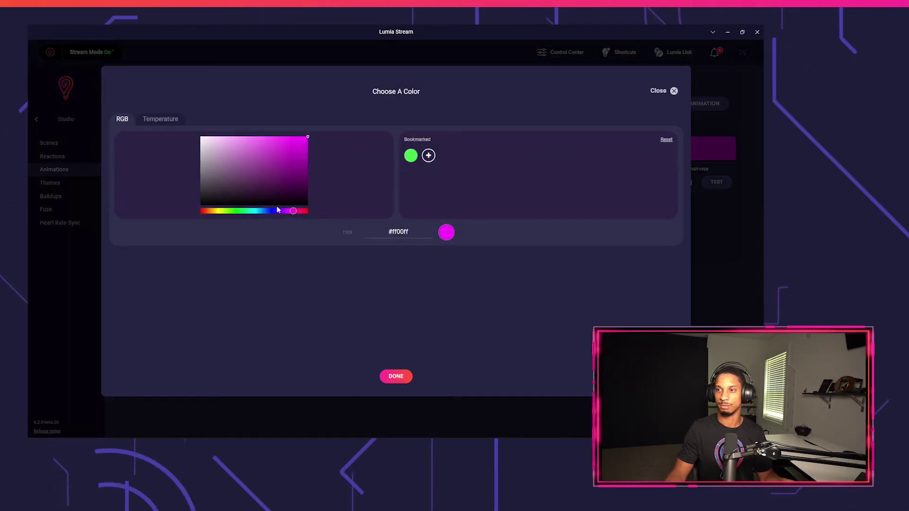
left_click_drag(278, 210, 273, 213)
left_click(394, 378)
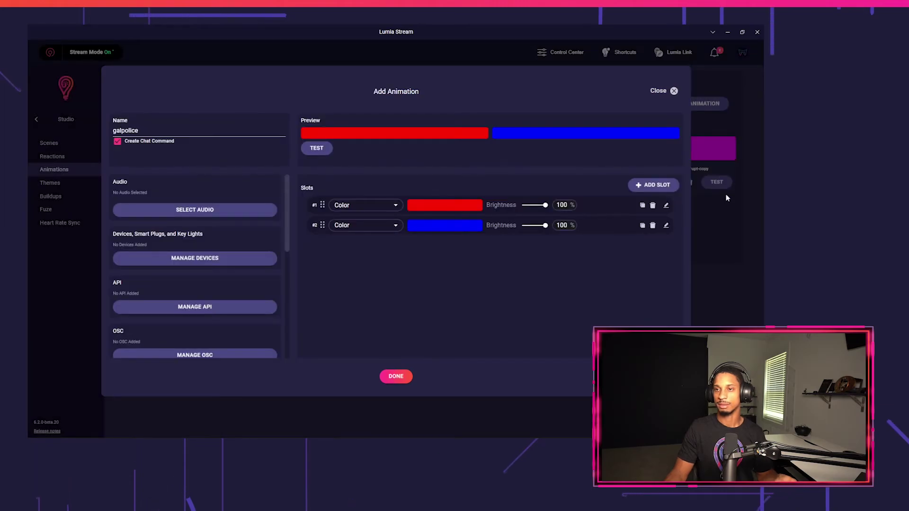
Step: In slot 1's advanced integrations, add Tut Red from the Broadlink RM4 Pro as a start action
left_click(666, 205)
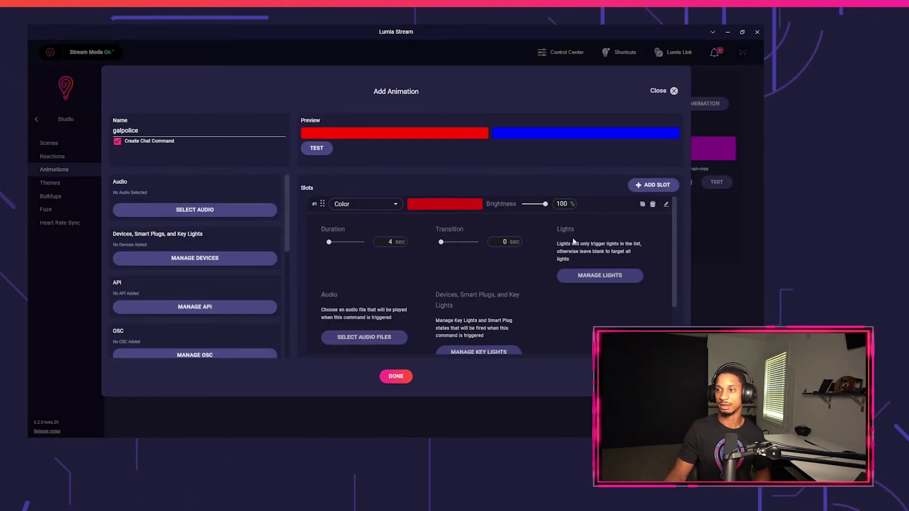
scroll(525, 278, "down", 3)
left_click(518, 314)
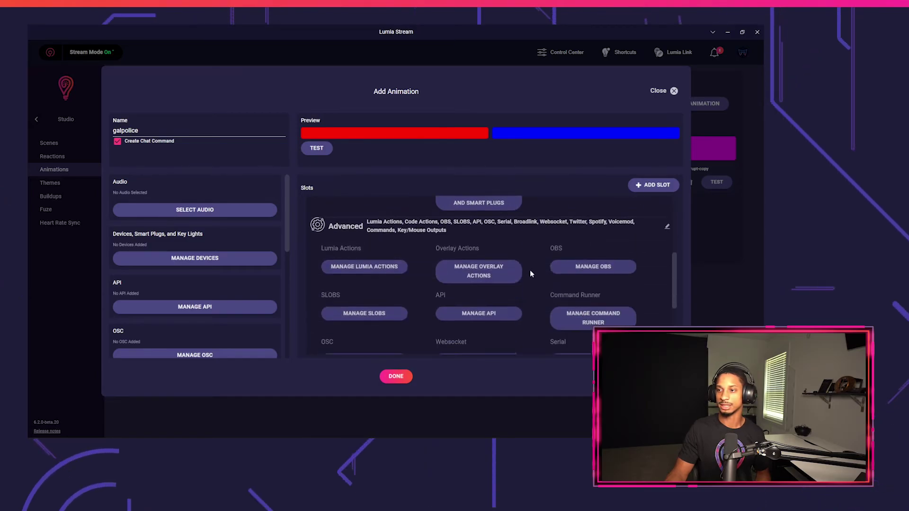
scroll(530, 270, "down", 5)
scroll(519, 333, "down", 2)
left_click(334, 267)
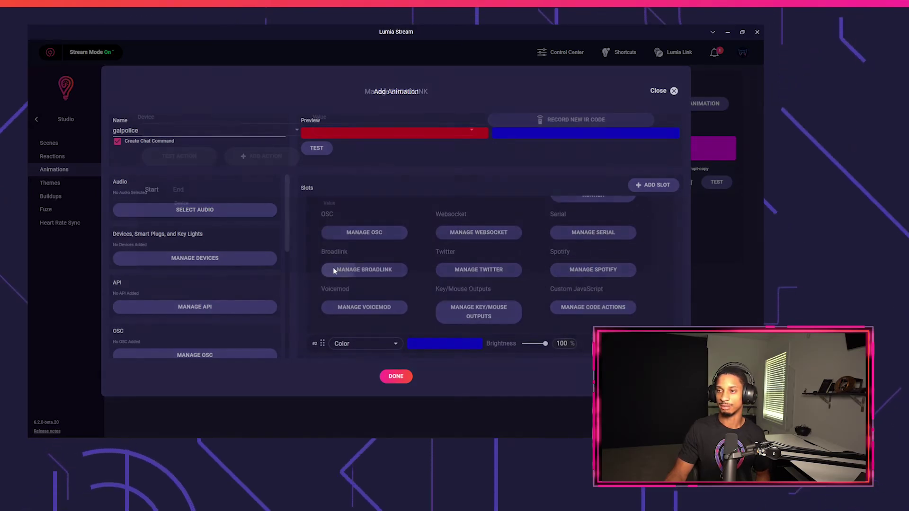
left_click(293, 131)
left_click(290, 143)
left_click(370, 129)
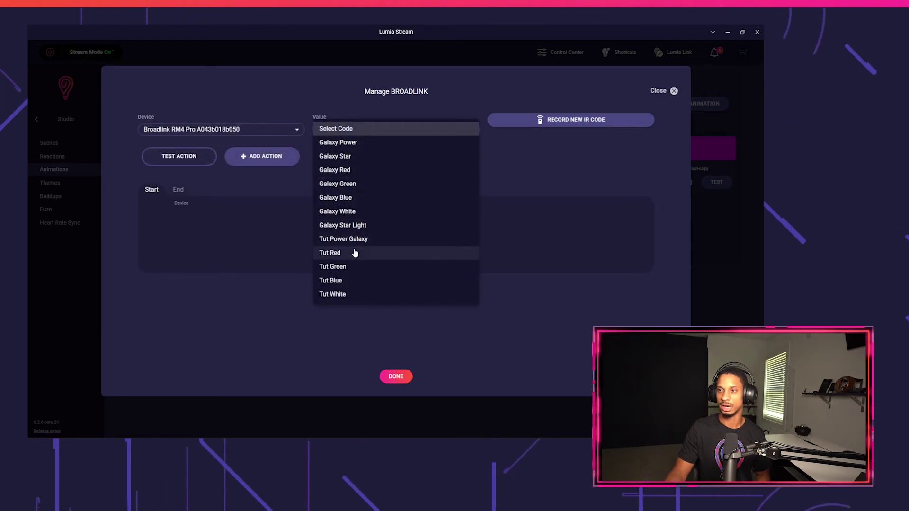
left_click(354, 255)
left_click(248, 163)
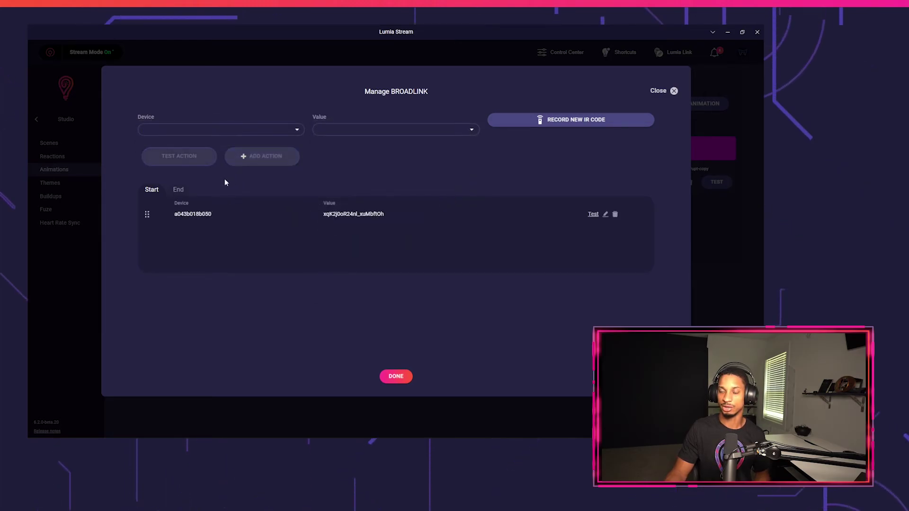
Step: Add Tut Red as slot 1's end action and finish its Broadlink setup
left_click(247, 137)
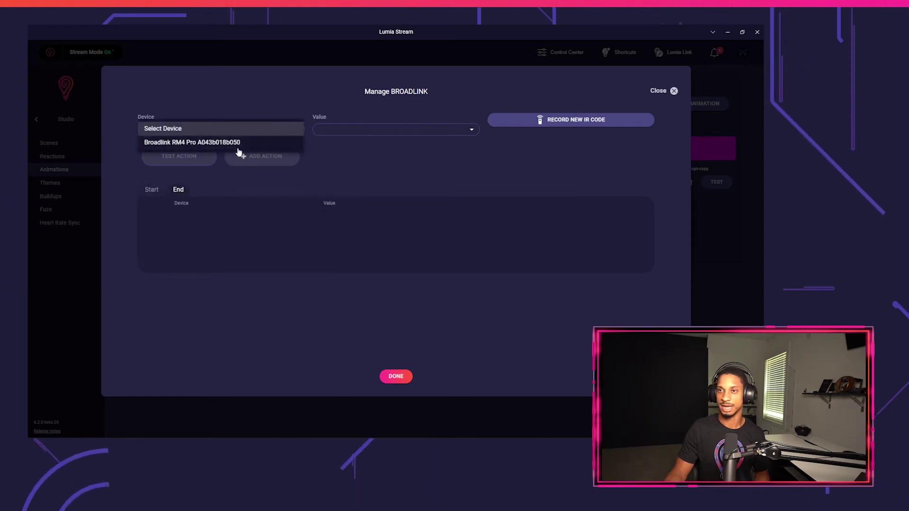
left_click(242, 143)
left_click(353, 130)
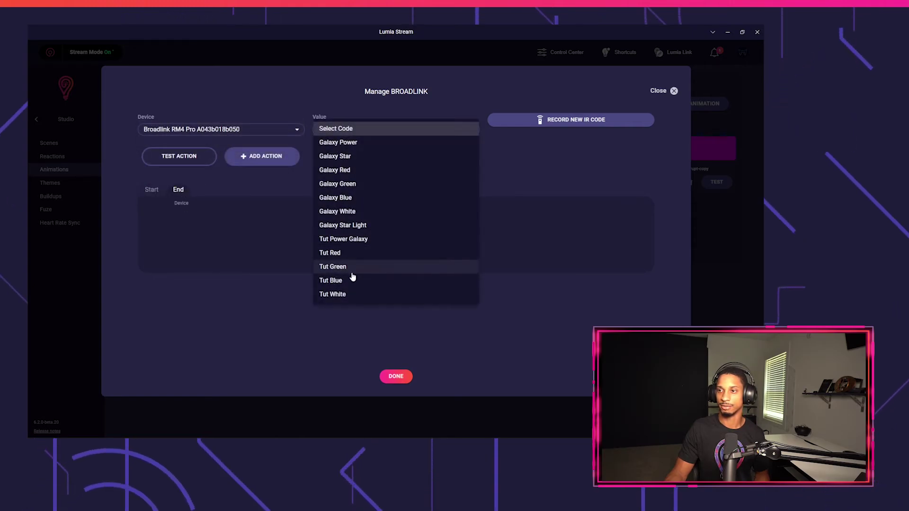
left_click(351, 255)
left_click(285, 163)
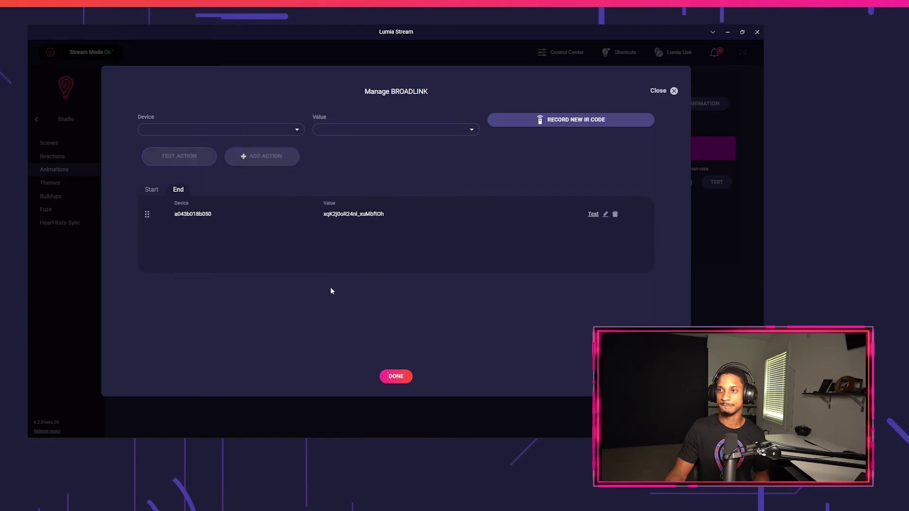
left_click(392, 387)
Step: In slot 2's advanced integrations, add Tut Blue from the Broadlink RM4 Pro as a start action
scroll(538, 260, "down", 1)
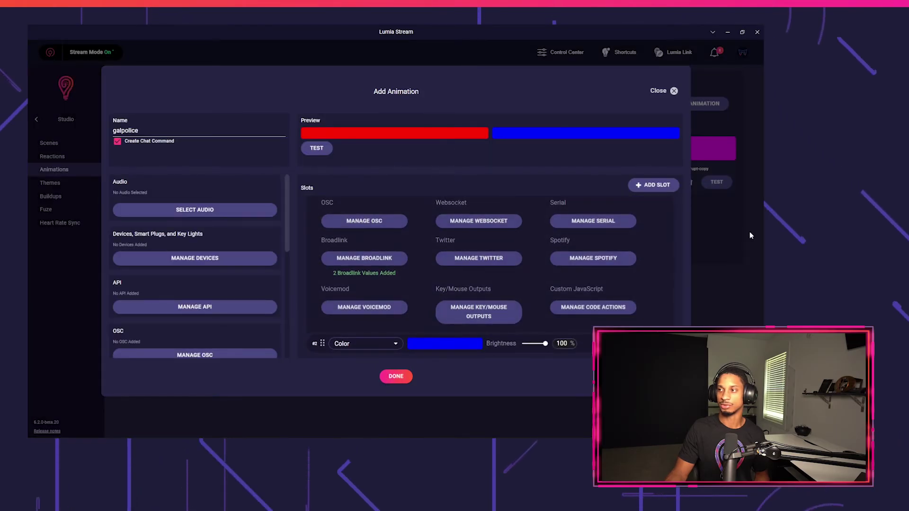
scroll(648, 256, "up", 5)
scroll(649, 256, "up", 3)
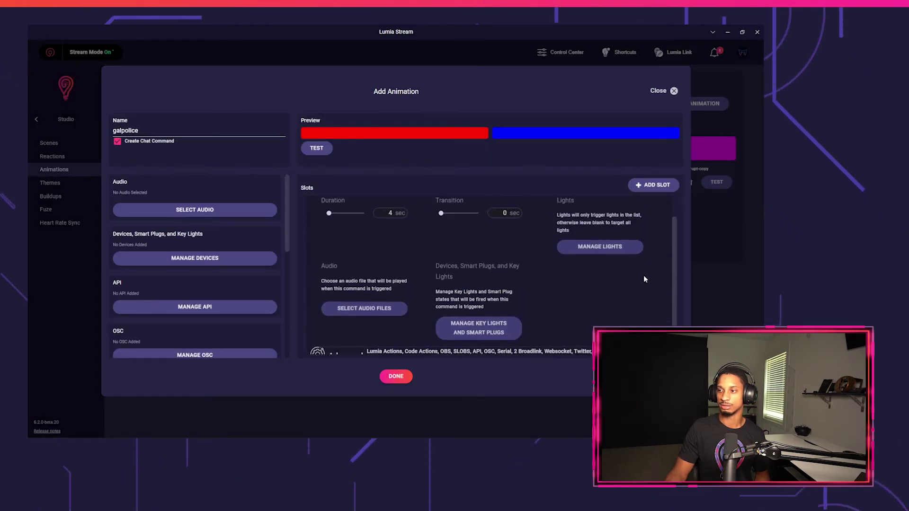
scroll(649, 284, "down", 1)
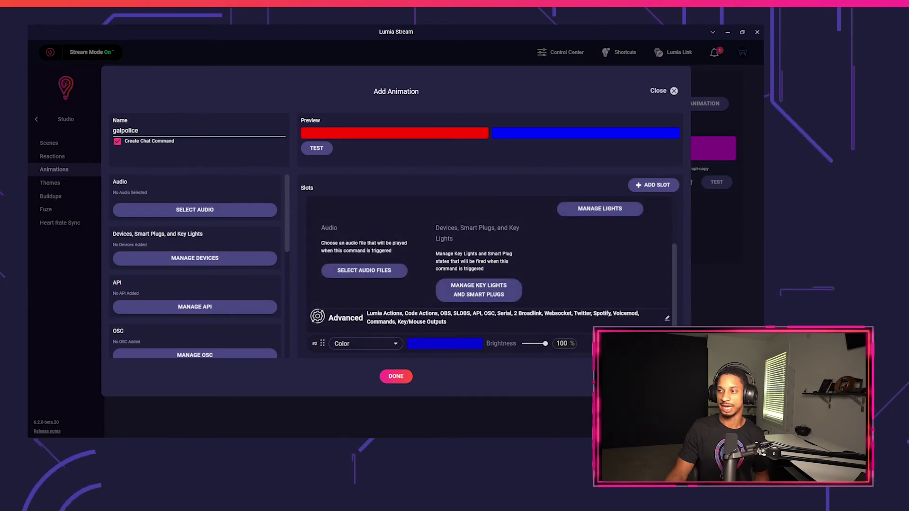
scroll(609, 320, "down", 4)
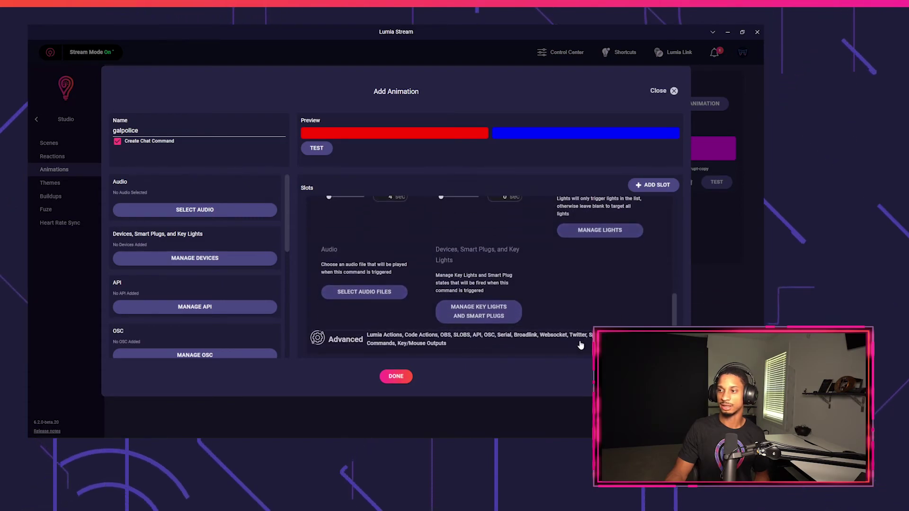
left_click(580, 346)
scroll(377, 306, "down", 5)
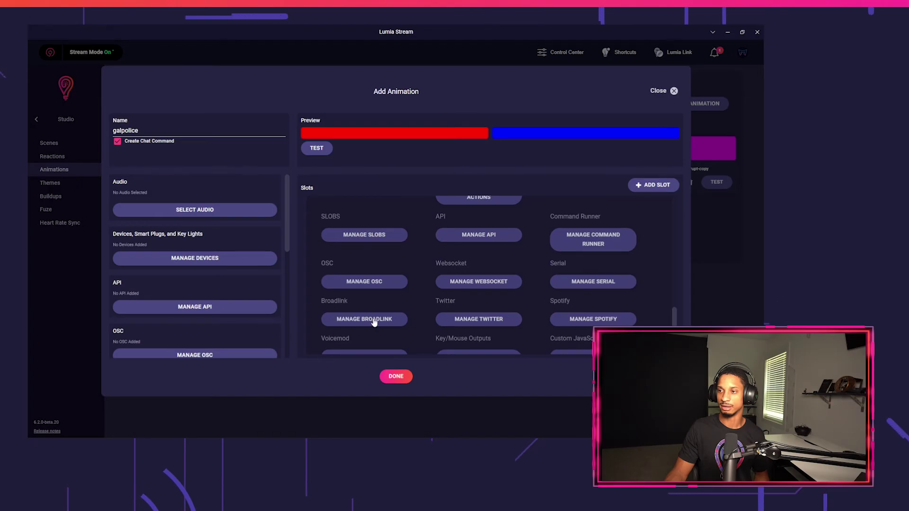
left_click(374, 321)
left_click(264, 131)
left_click(274, 145)
left_click(365, 133)
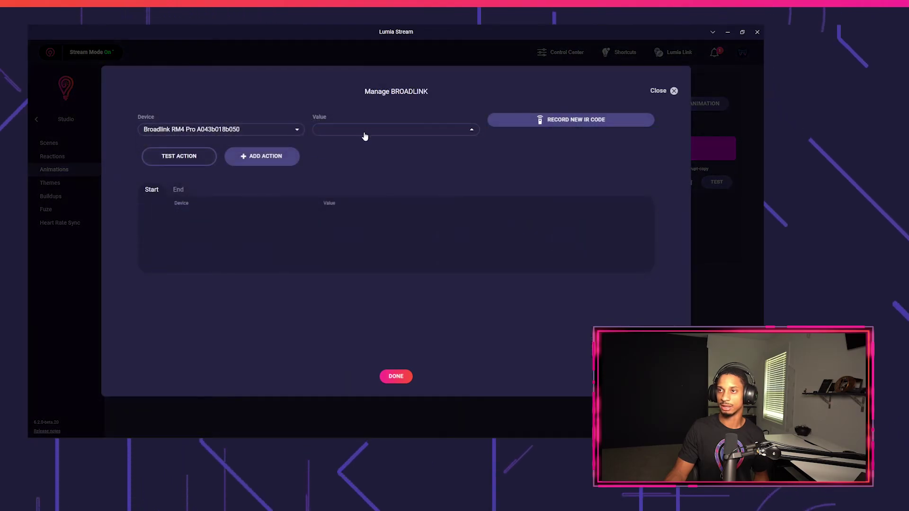
left_click(352, 284)
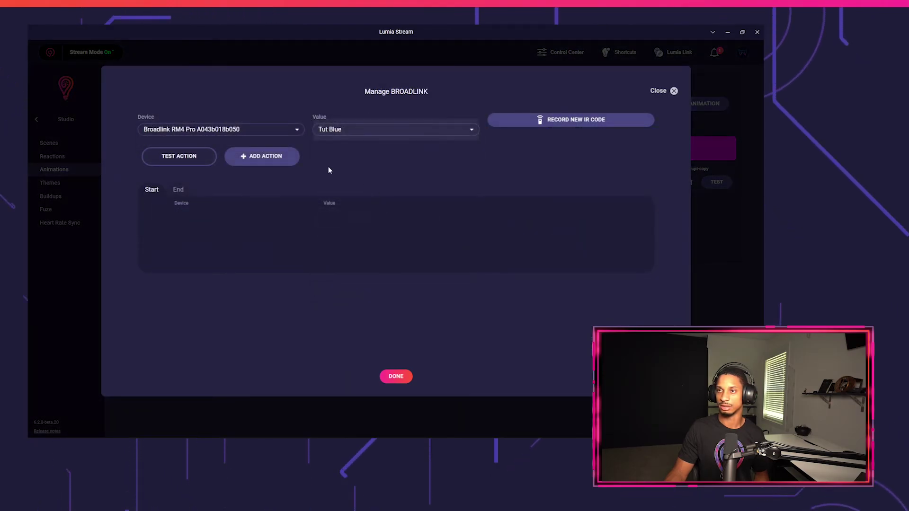
left_click(280, 161)
Step: Add Tut Blue as slot 2's end action and finish its Broadlink setup
left_click(217, 130)
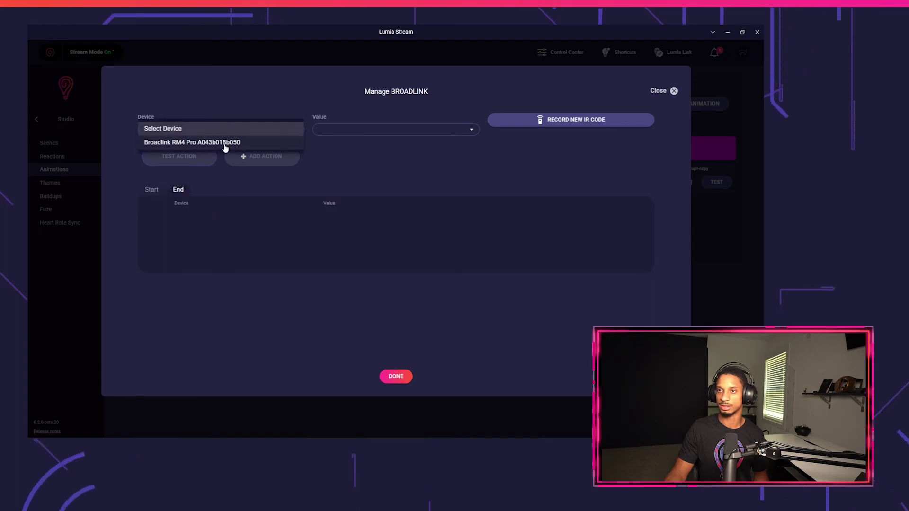
left_click(228, 146)
left_click(314, 134)
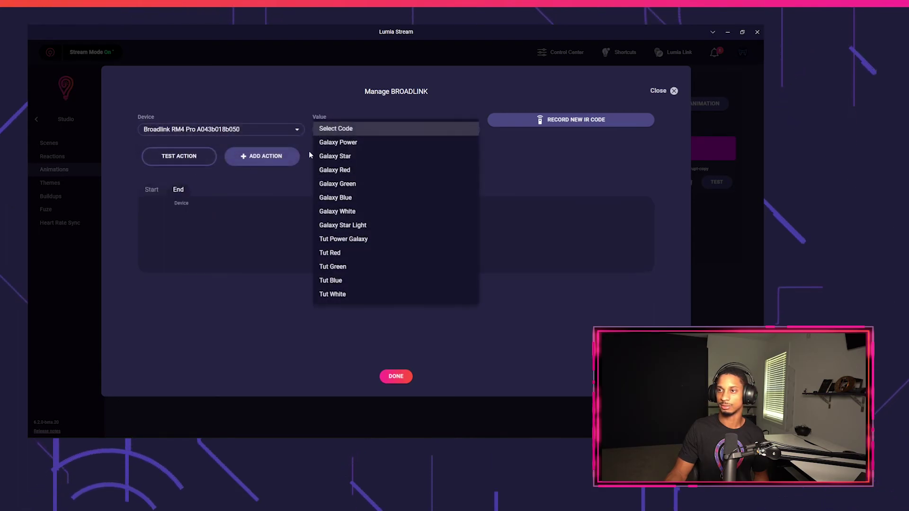
left_click(406, 282)
left_click(279, 155)
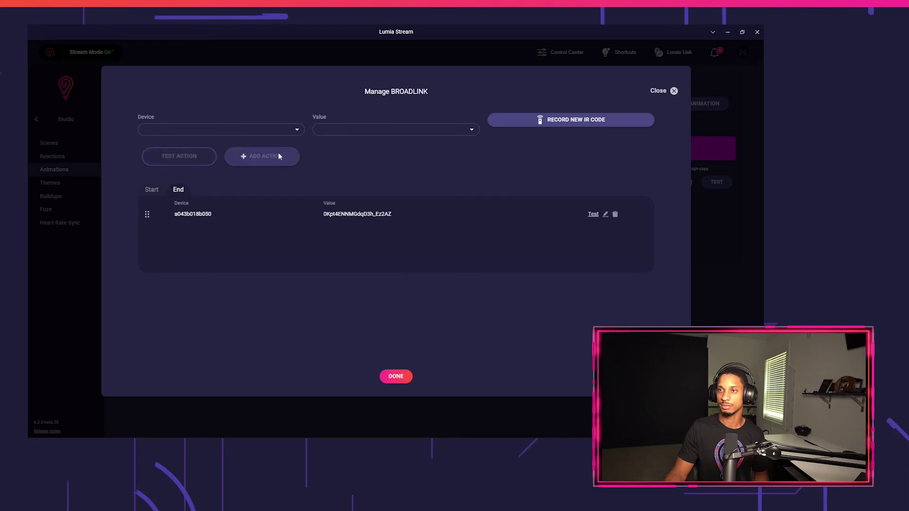
left_click(396, 377)
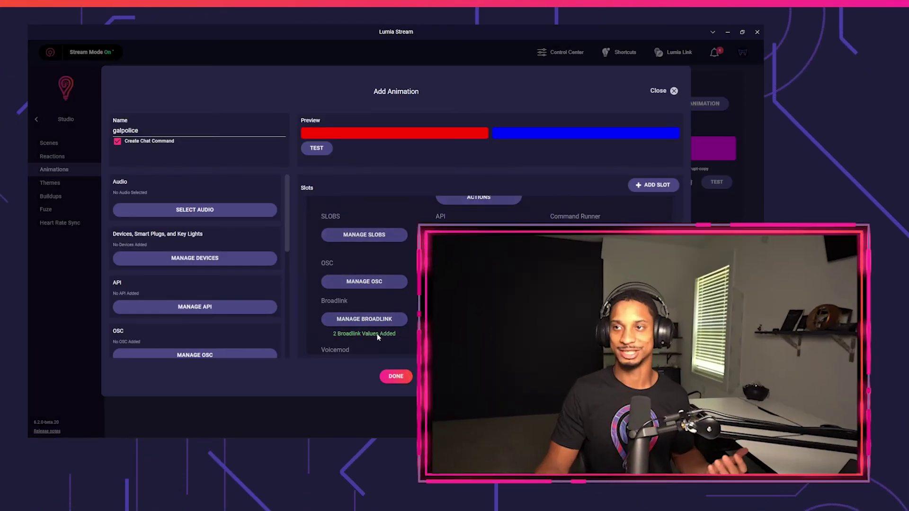
Step: Test galpolice on the room lights, then save it to the Animations list
left_click(320, 149)
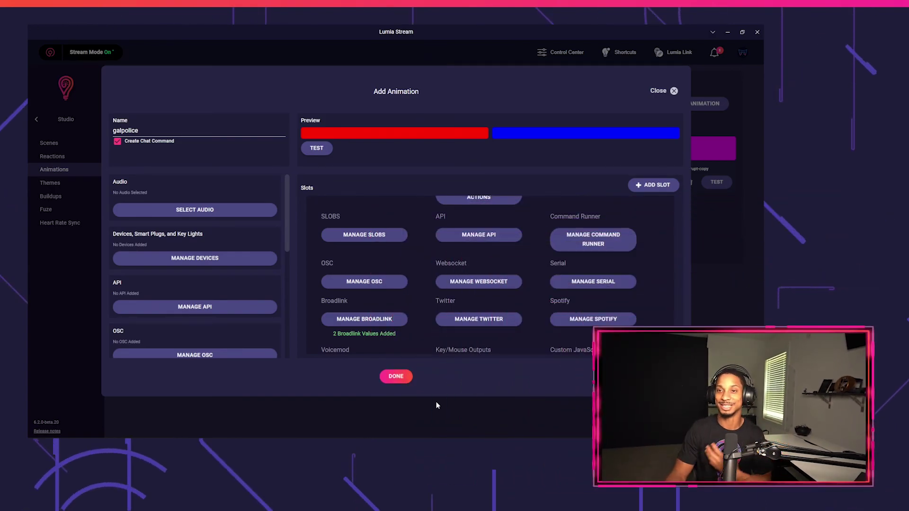
left_click(411, 376)
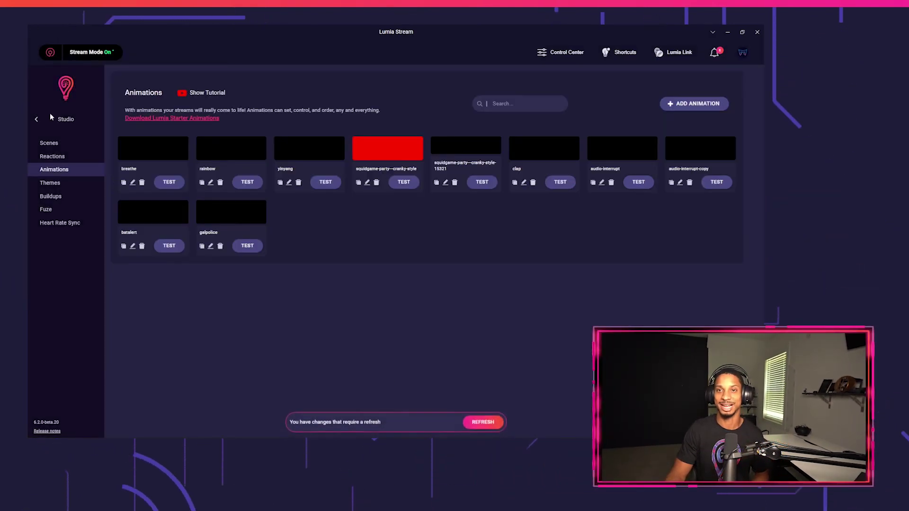
Step: Return to the Dashboard and open the Alerts section on Twitch Stream Live
left_click(37, 120)
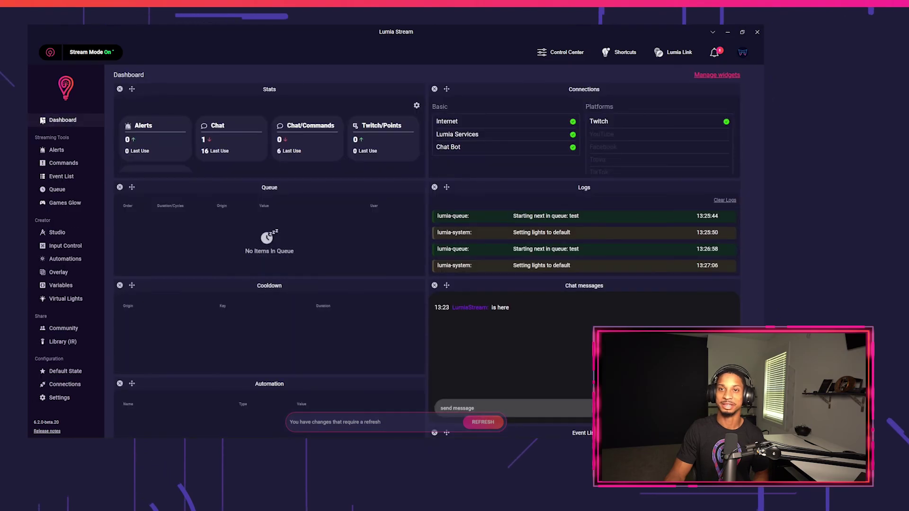
left_click(58, 150)
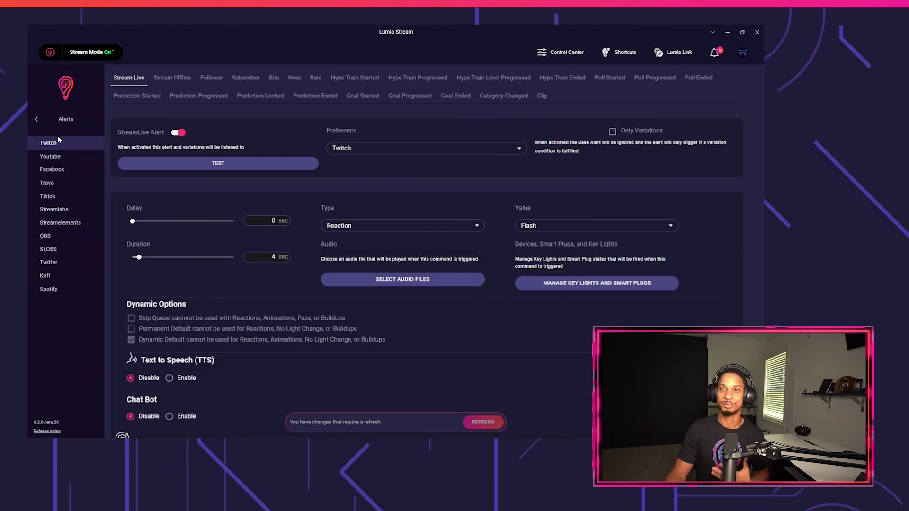